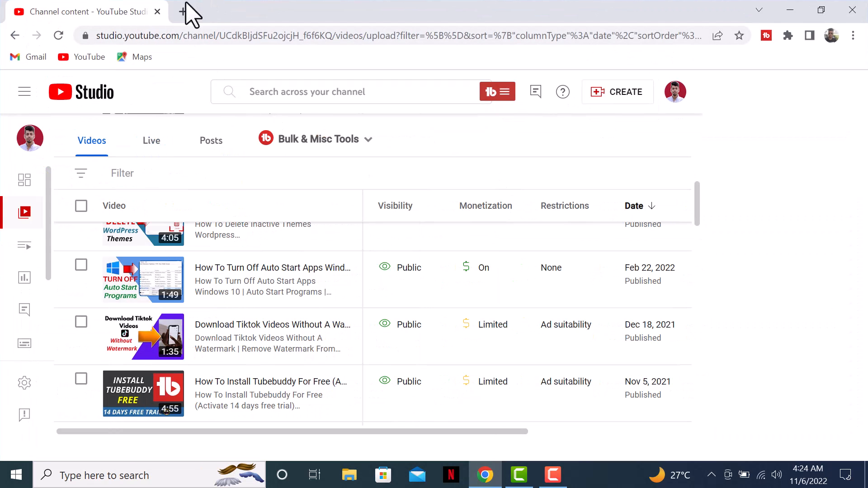
# - Search Google for 'google forms' in a new tab and open the Google Forms sign-in result
pyautogui.click(183, 11)
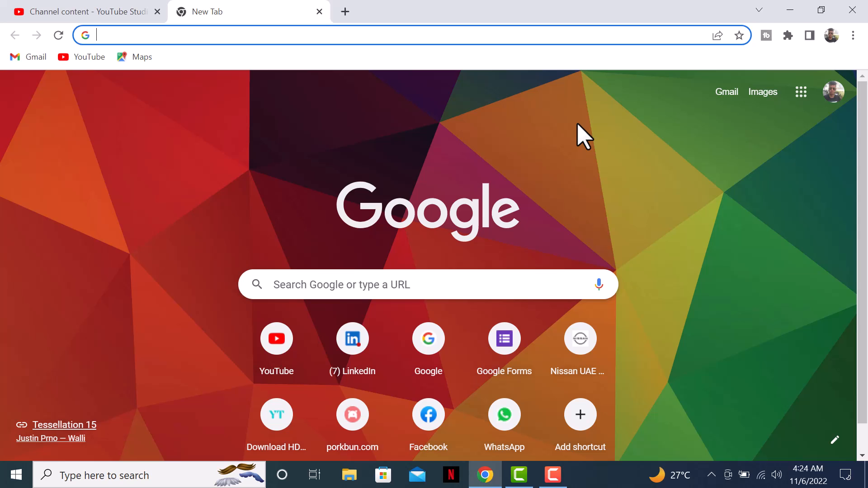
pyautogui.write('googl')
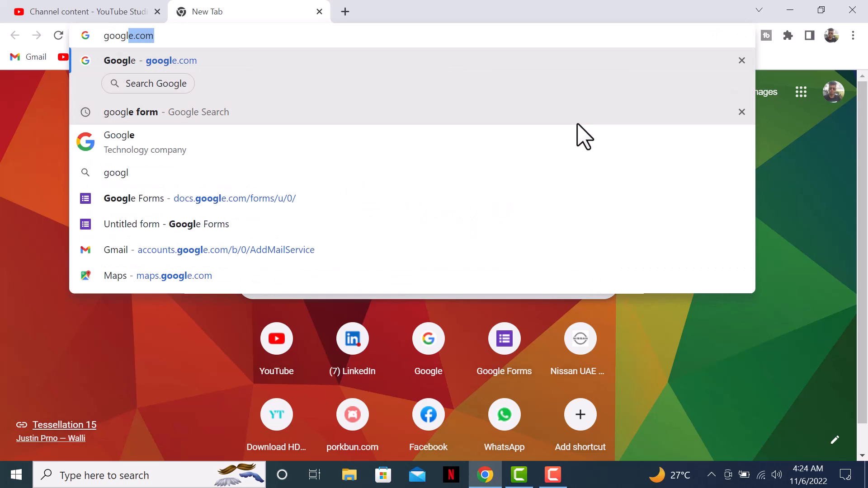
pyautogui.write('e forms')
pyautogui.press('Return')
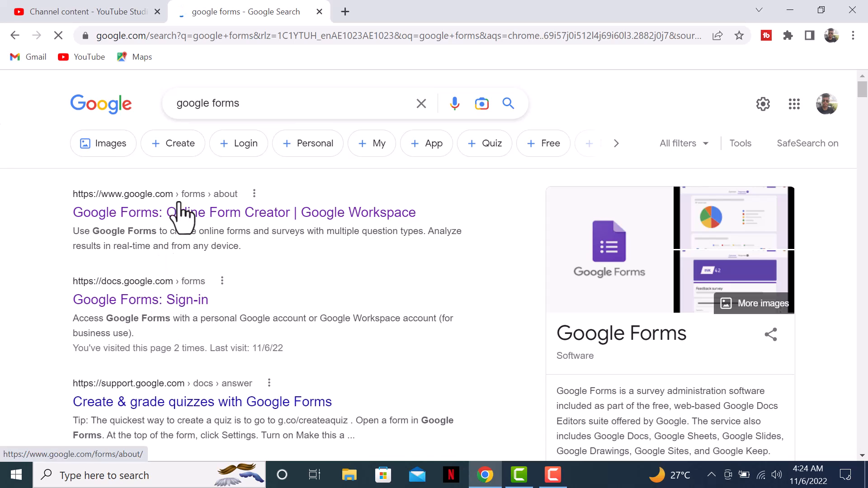
pyautogui.click(128, 301)
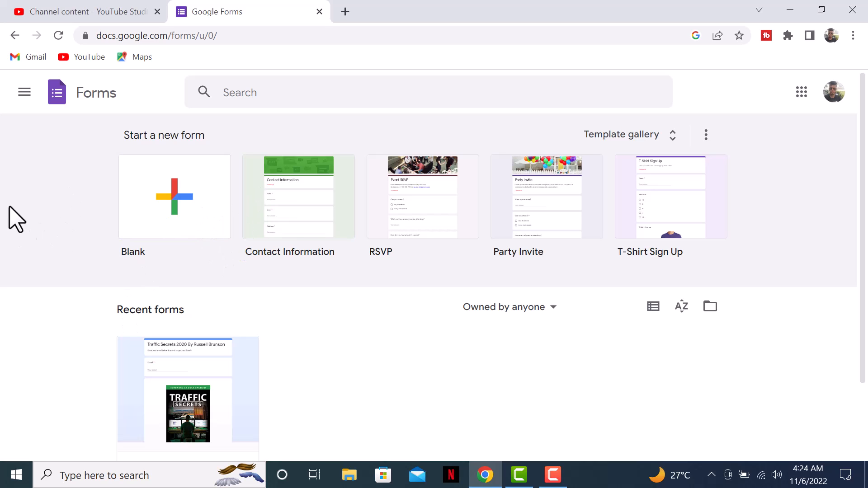
# - Start a blank form titled 'Contact us' and make the title bold
pyautogui.click(175, 199)
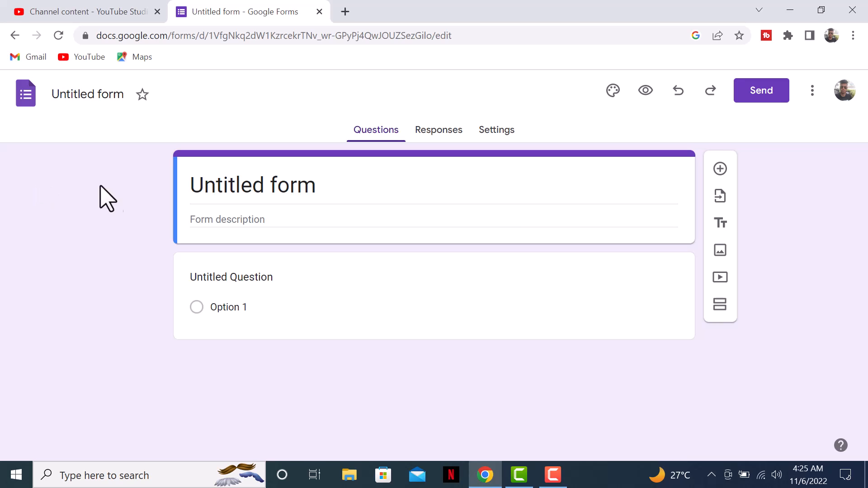
pyautogui.click(220, 191)
pyautogui.write('C')
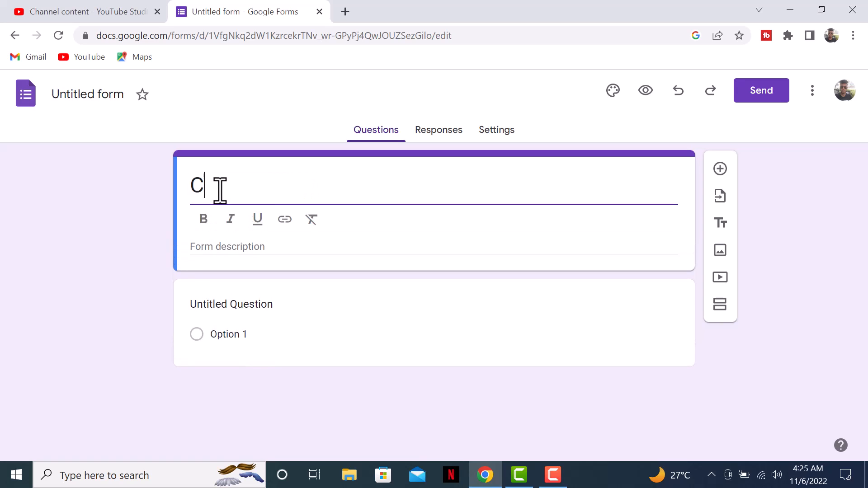
pyautogui.write('ontact us')
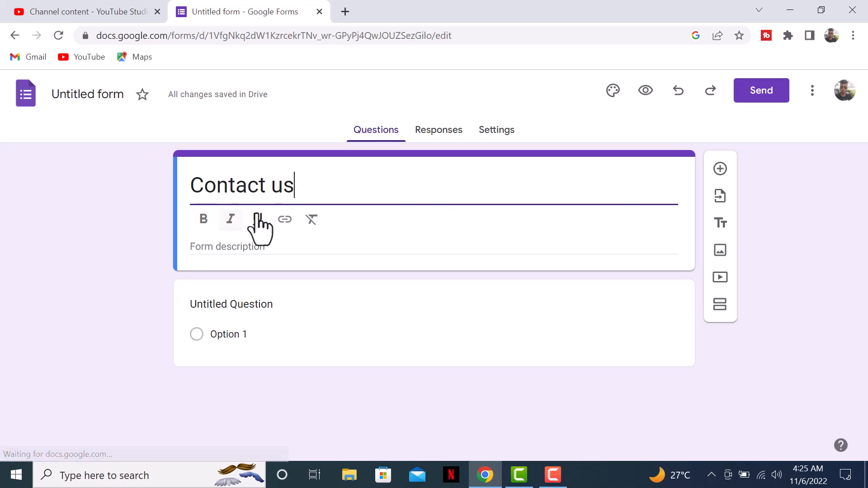
pyautogui.tripleClick(219, 178)
pyautogui.click(204, 219)
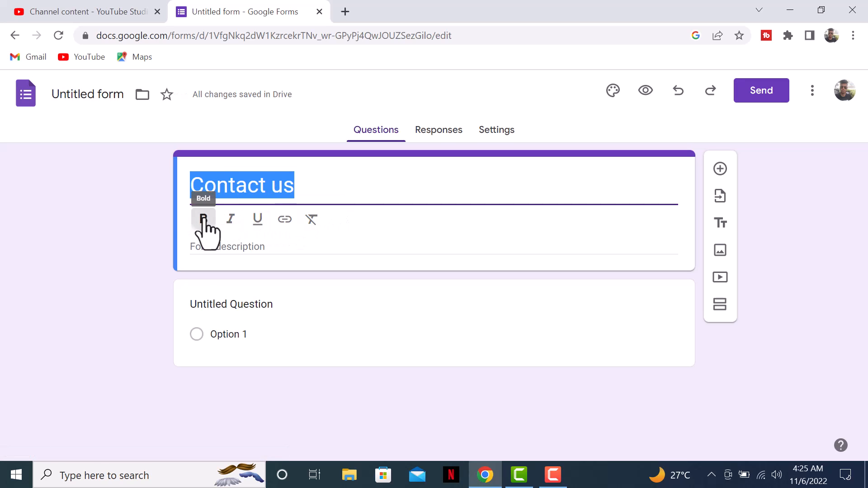
pyautogui.click(177, 217)
# - Add the form description 'Please send your message in detail'
pyautogui.click(219, 218)
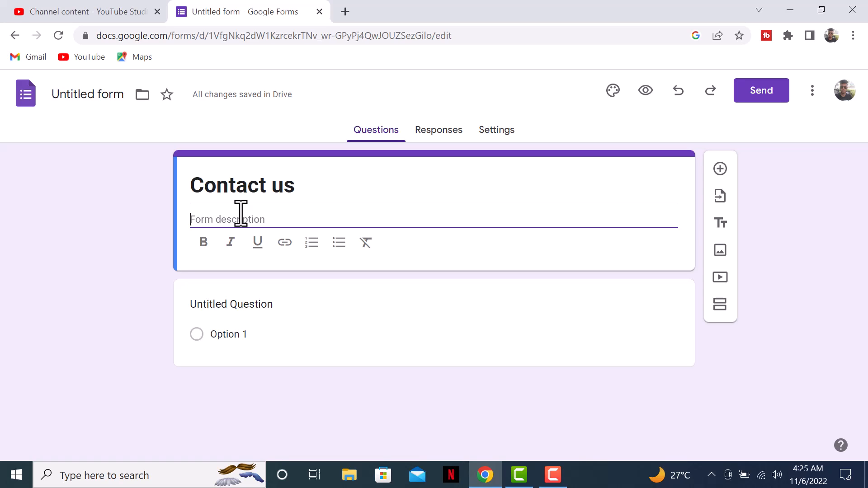
pyautogui.write('Please ')
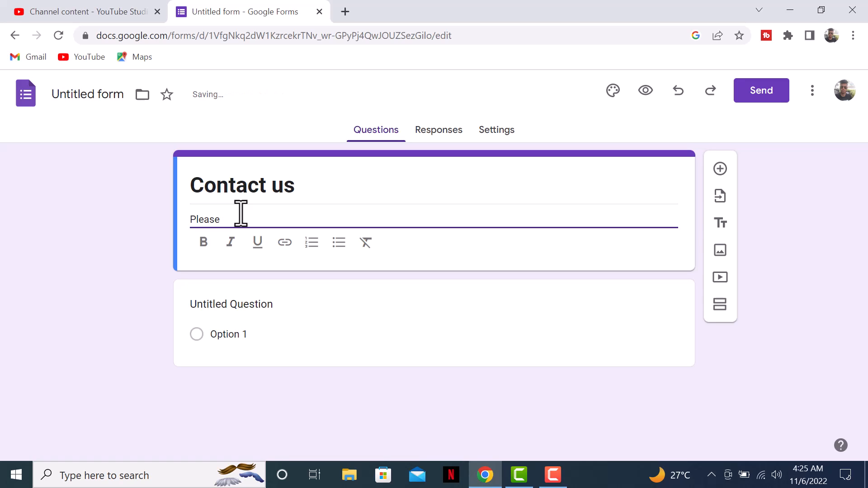
pyautogui.write('send your ')
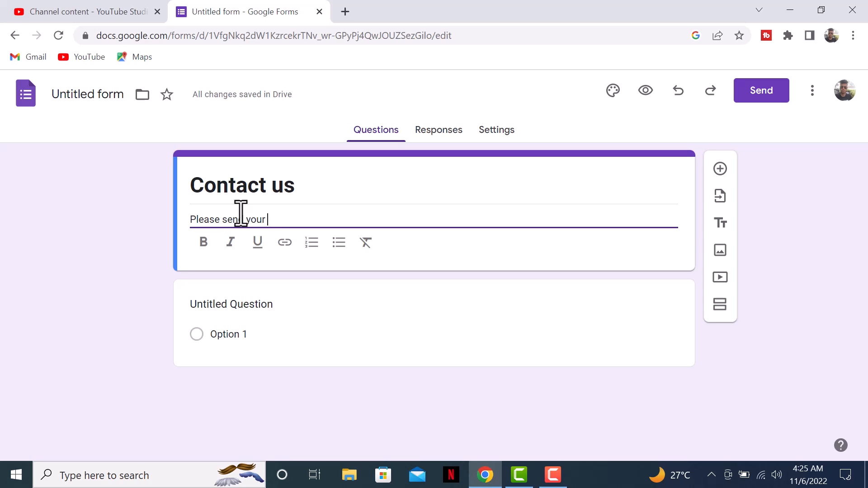
pyautogui.write('message in detail')
pyautogui.click(208, 267)
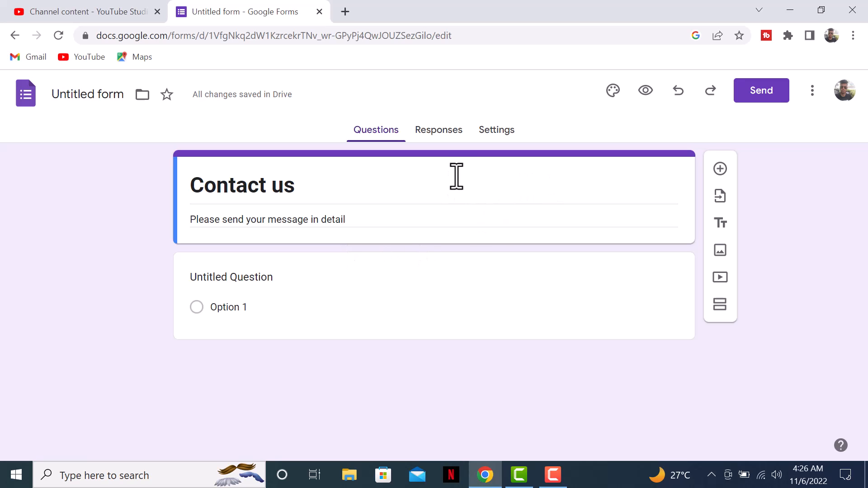
# - Rename the first question to 'email'
pyautogui.click(262, 275)
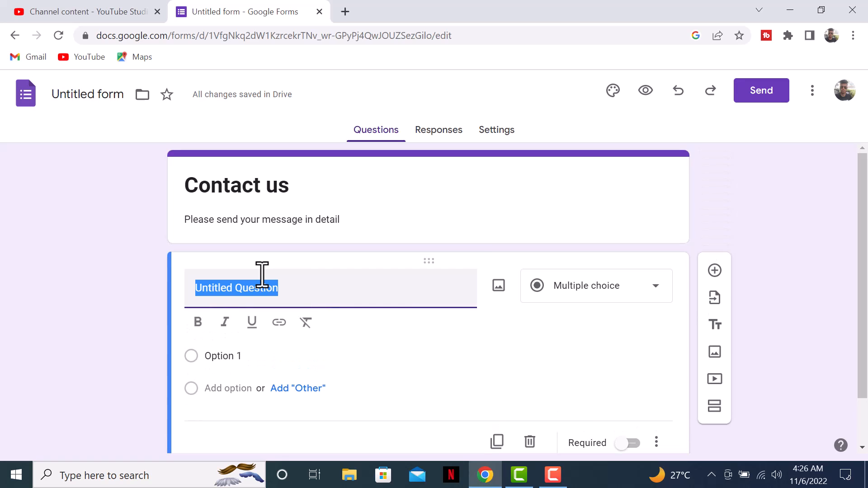
pyautogui.write('email')
pyautogui.scroll(-1, 569, 334)
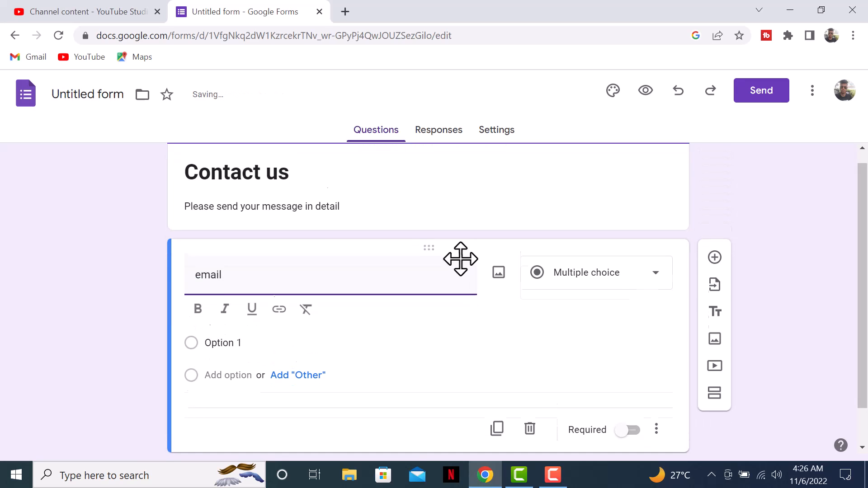
pyautogui.click(657, 387)
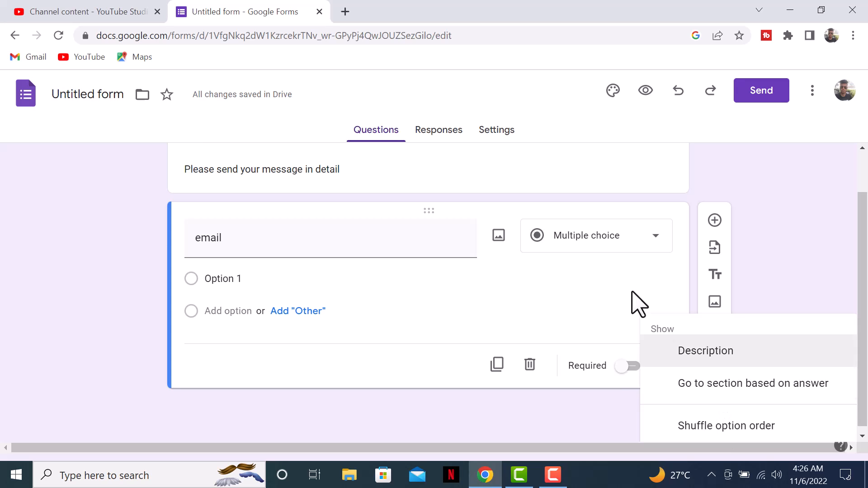
pyautogui.click(531, 369)
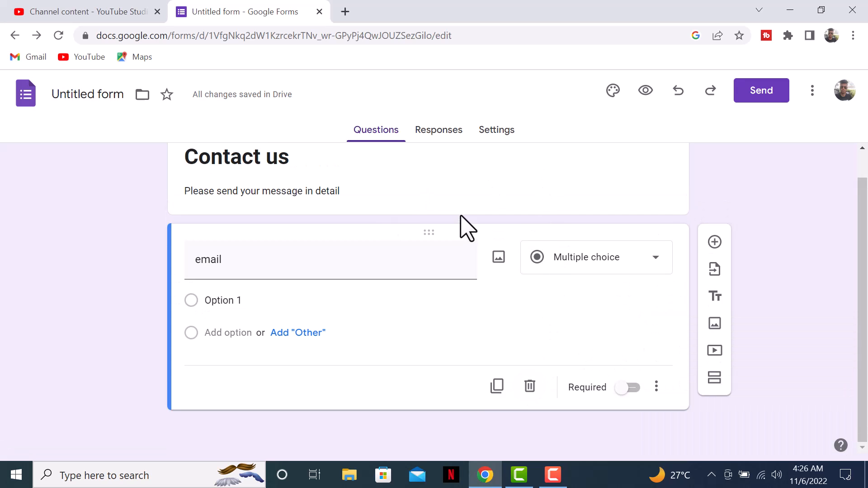
pyautogui.scroll(1, 452, 227)
# - Turn on 'Collect email addresses by default' under Settings > Form defaults
pyautogui.click(512, 131)
pyautogui.scroll(-5, 338, 274)
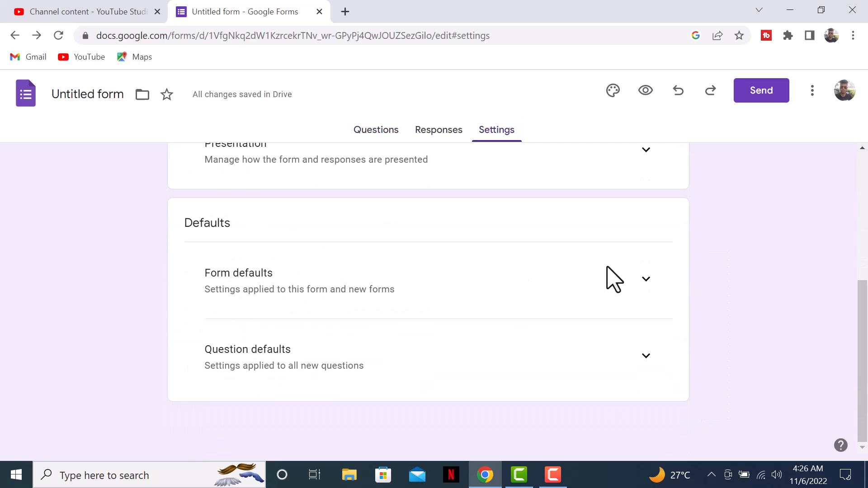
pyautogui.click(646, 280)
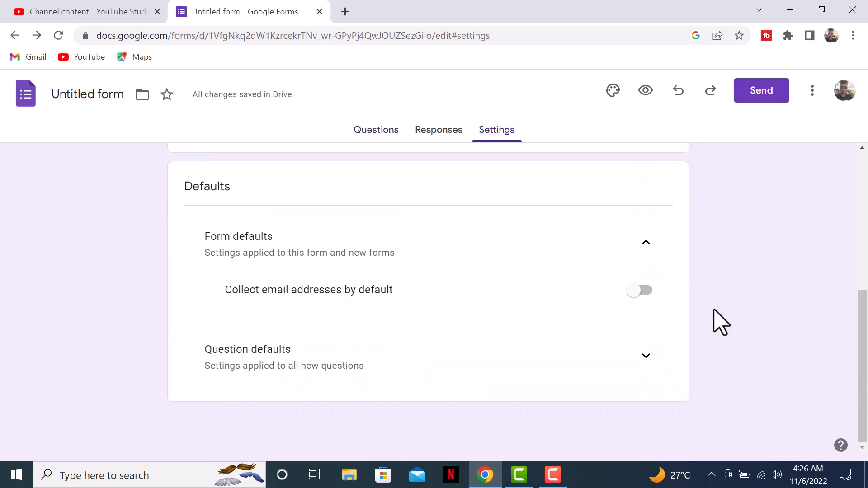
pyautogui.click(644, 290)
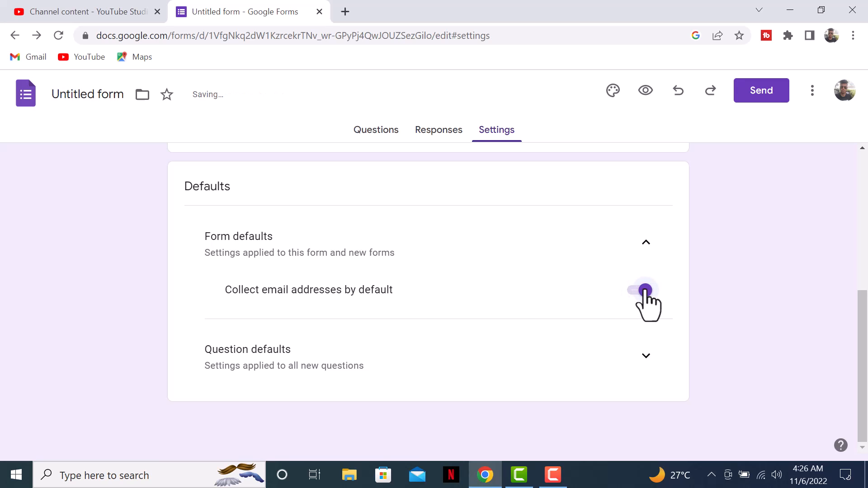
pyautogui.moveTo(208, 289); pyautogui.dragTo(457, 289)
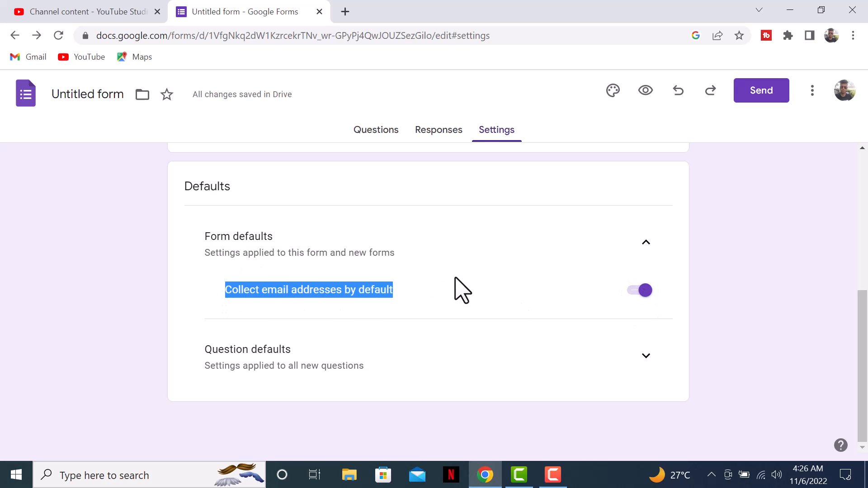
pyautogui.click(516, 292)
pyautogui.scroll(4, 457, 199)
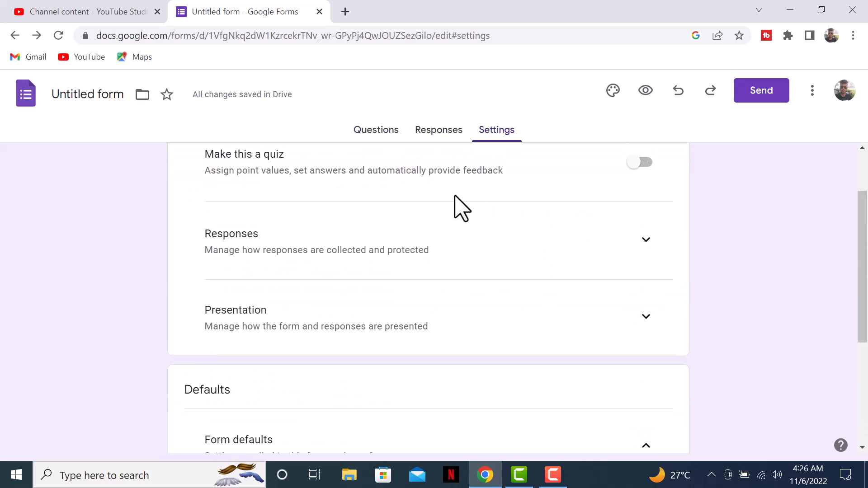
pyautogui.click(372, 131)
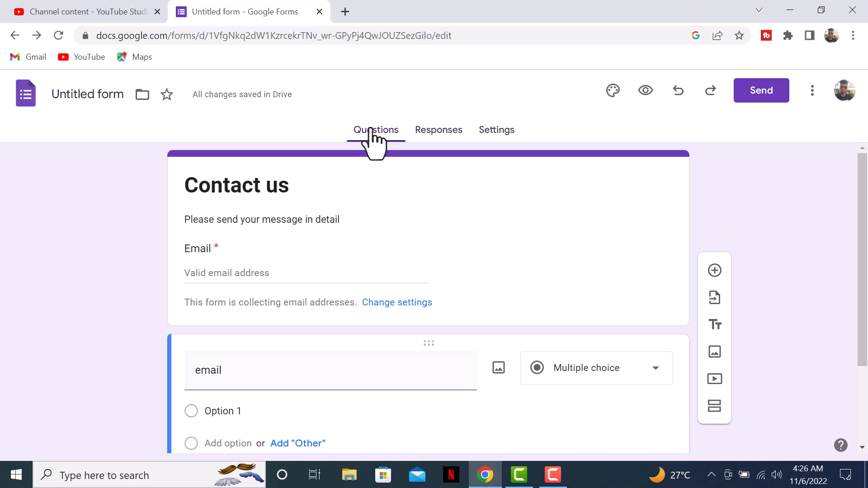
# - Add a required 'Name' question below the form header
pyautogui.click(222, 270)
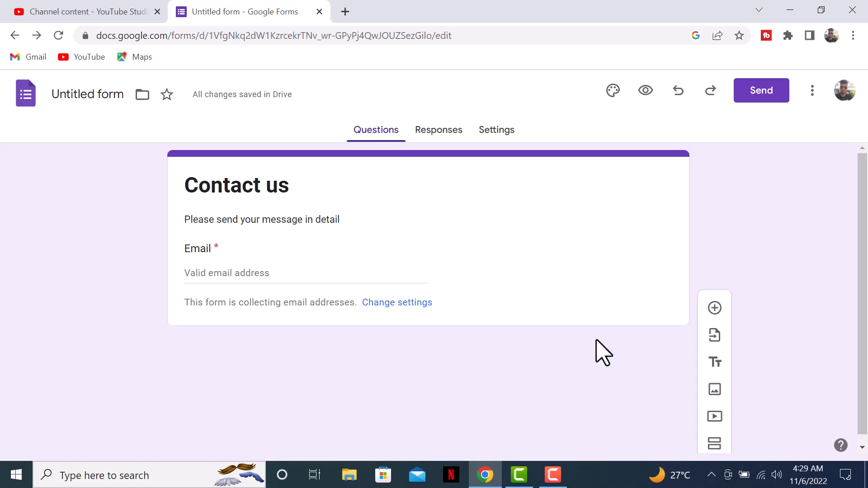
pyautogui.click(715, 309)
pyautogui.write('Name')
pyautogui.scroll(-1, 341, 326)
pyautogui.scroll(1, 341, 326)
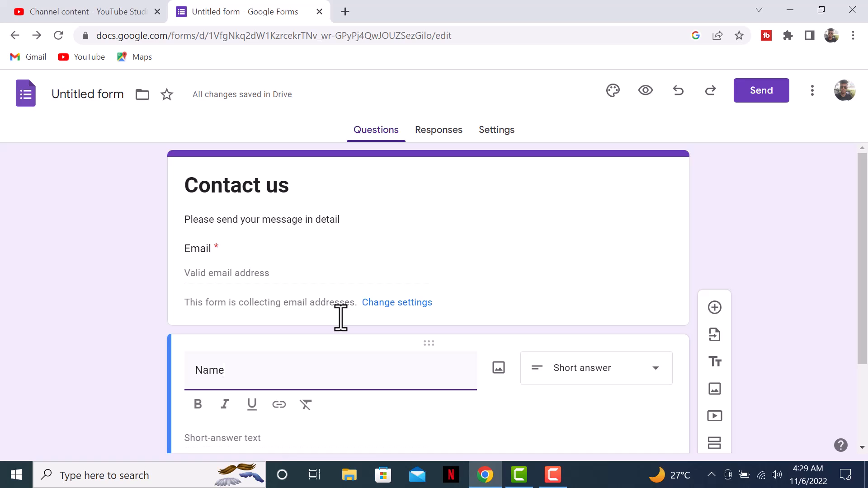
pyautogui.scroll(-2, 527, 307)
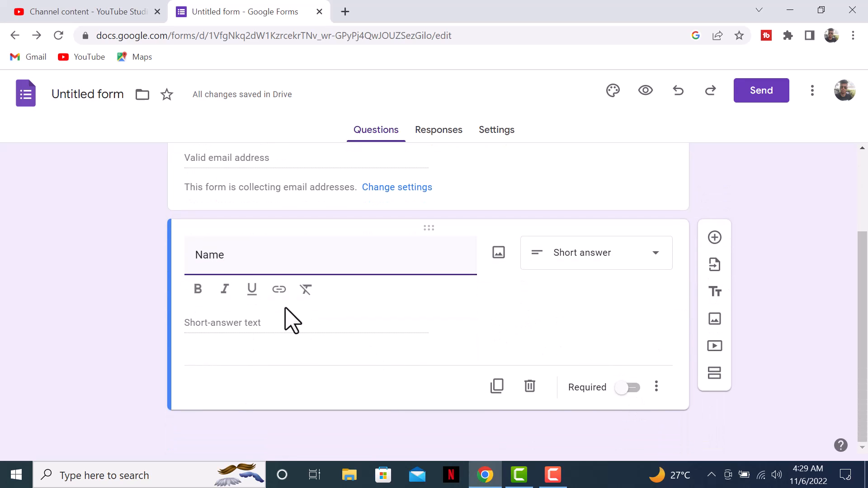
pyautogui.click(627, 389)
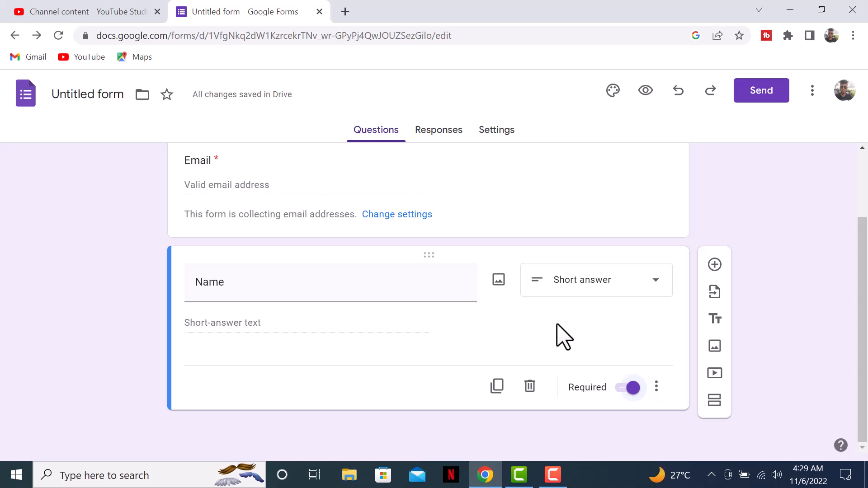
# - Add a 'Phone number' question with the Short answer type
pyautogui.click(715, 265)
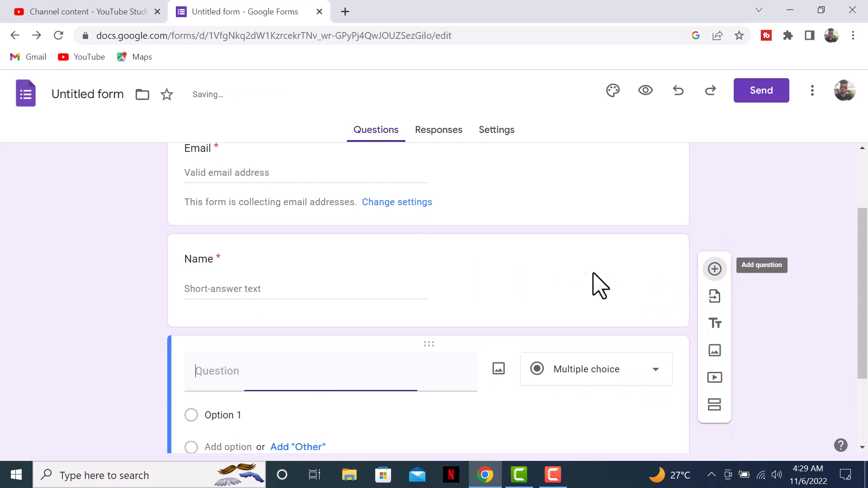
pyautogui.write('Ph')
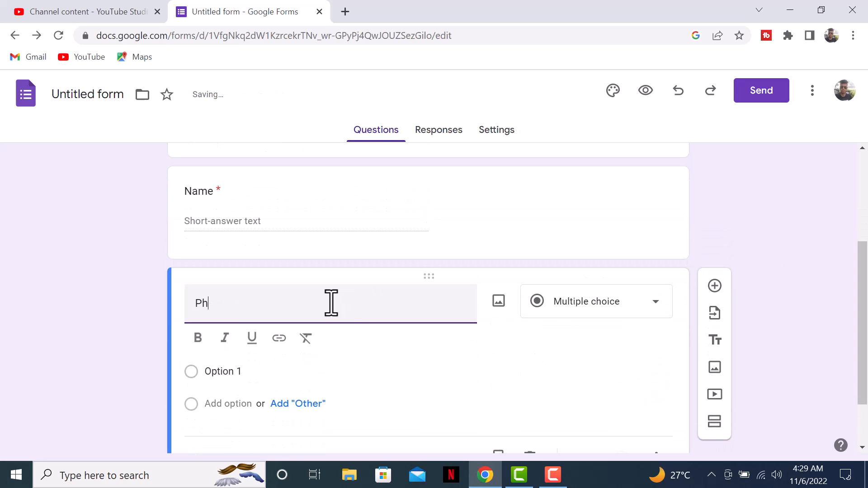
pyautogui.write('one number')
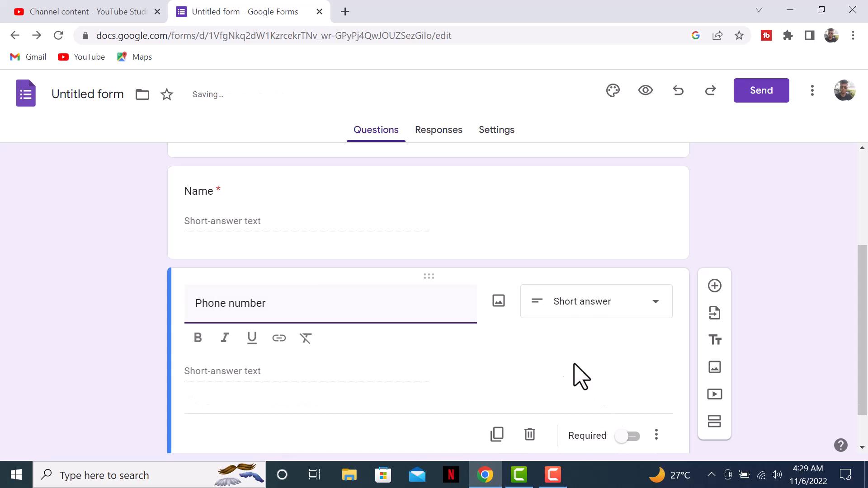
pyautogui.click(611, 307)
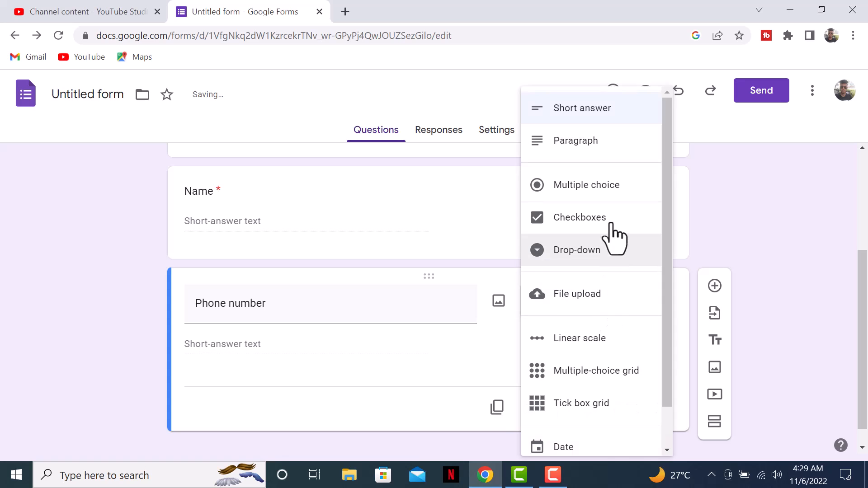
pyautogui.click(557, 117)
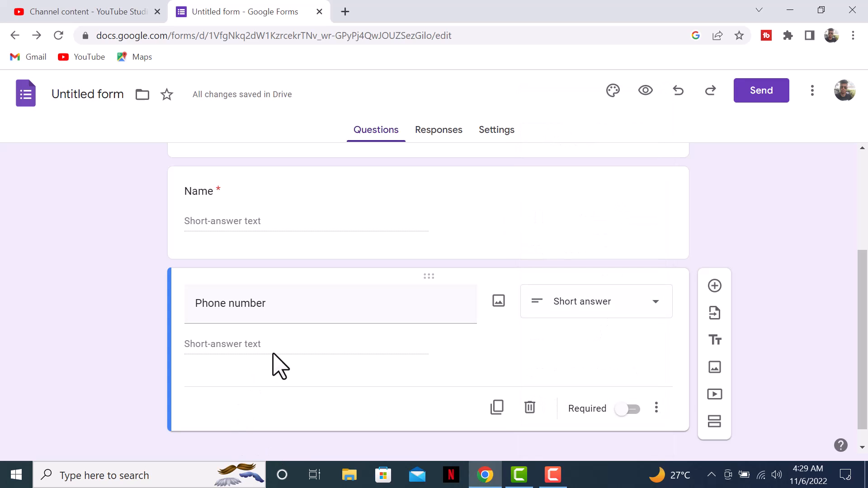
pyautogui.scroll(-1, 495, 361)
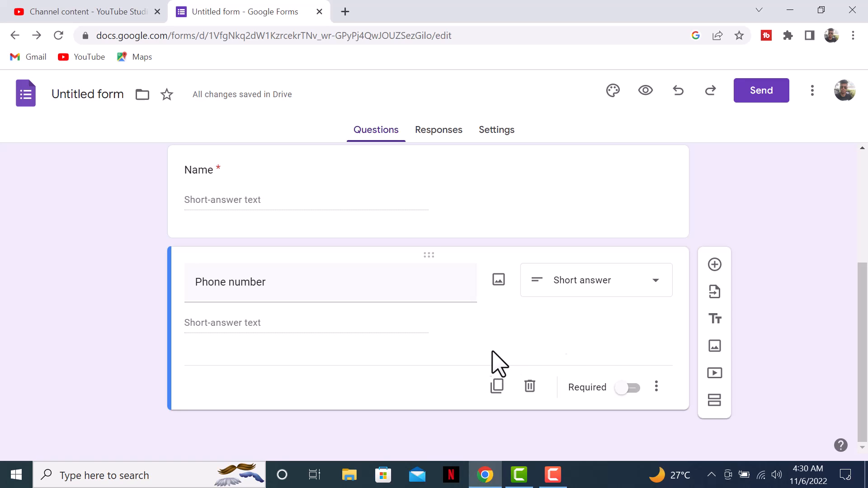
# - Add Number > Between response validation to Phone number with limits 10000000 and 10000000
pyautogui.click(657, 385)
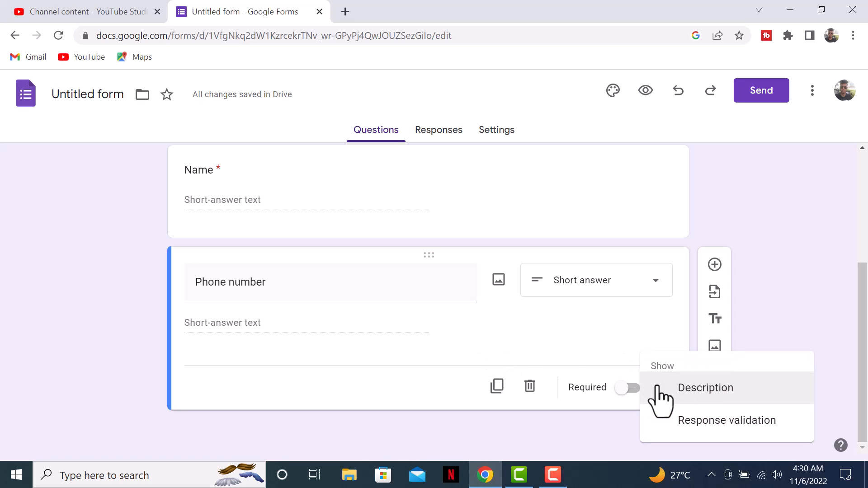
pyautogui.click(690, 428)
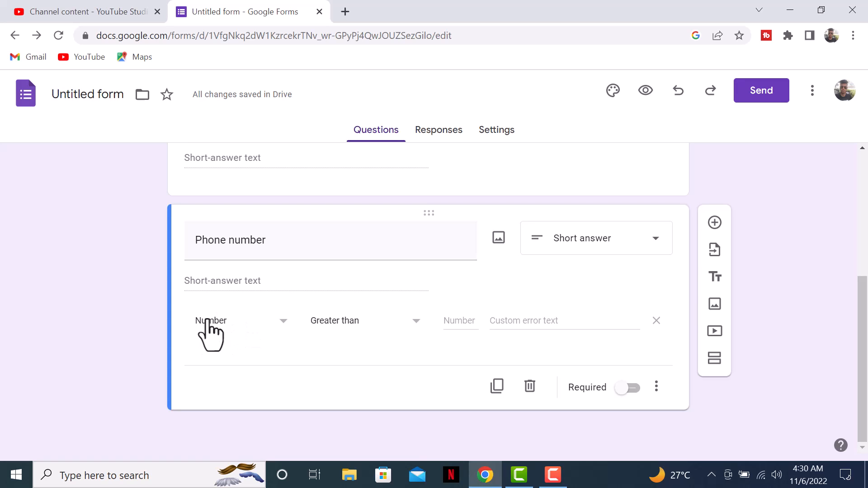
pyautogui.click(246, 321)
pyautogui.click(248, 320)
pyautogui.click(361, 325)
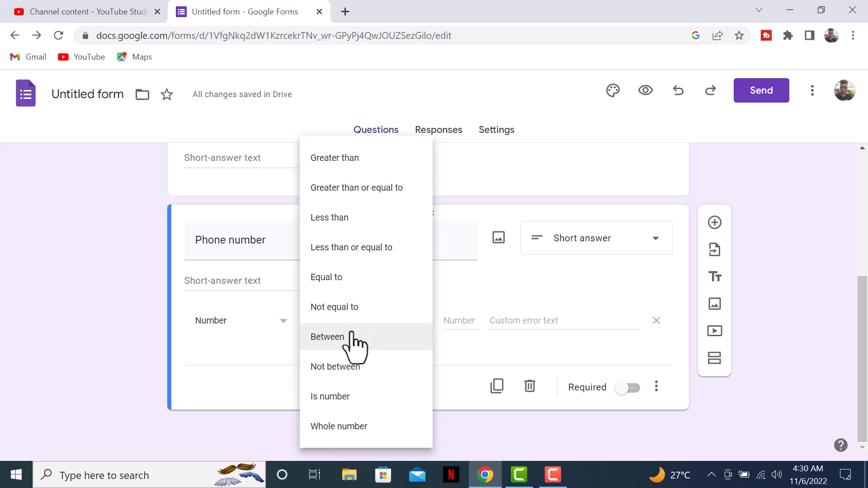
pyautogui.click(356, 339)
pyautogui.click(453, 320)
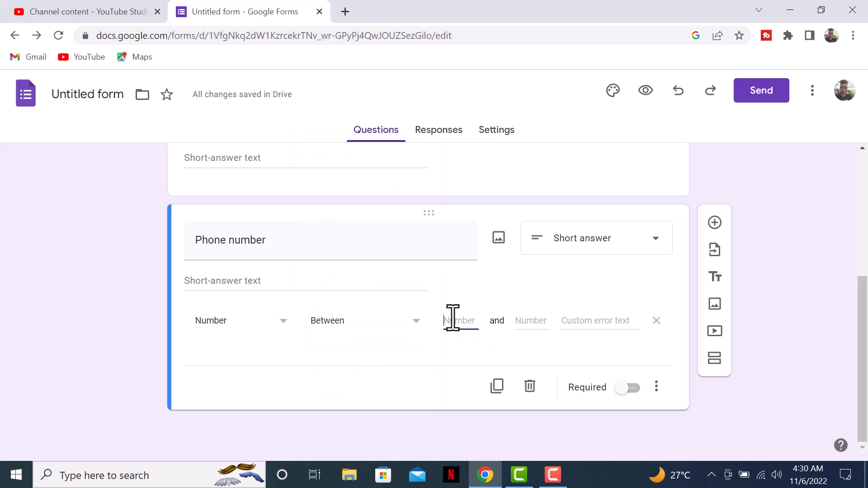
pyautogui.write('1')
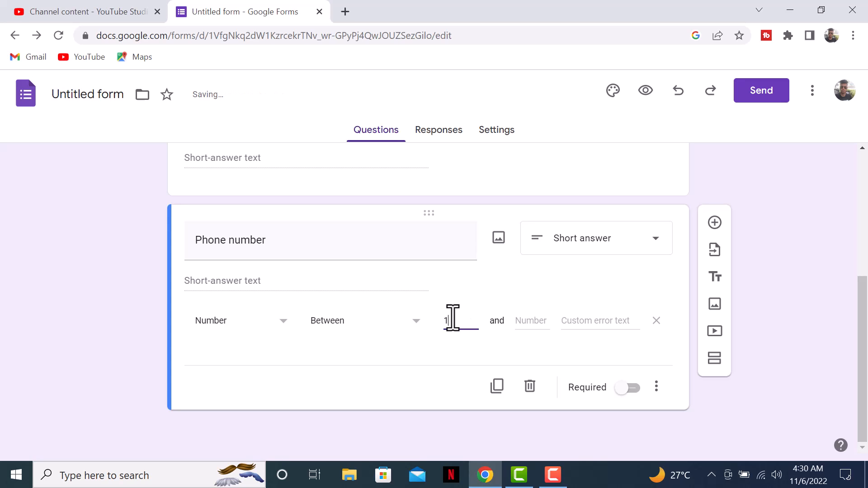
pyautogui.write('0000000')
pyautogui.press('Tab')
pyautogui.write('1')
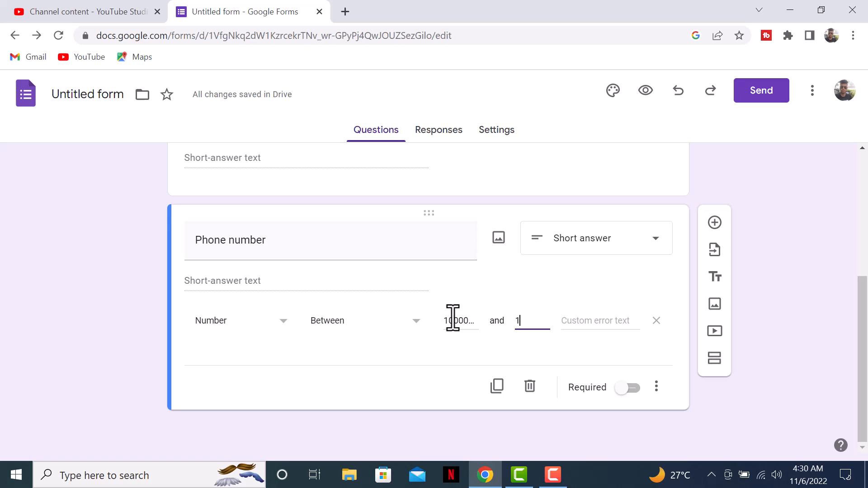
pyautogui.write('0000000')
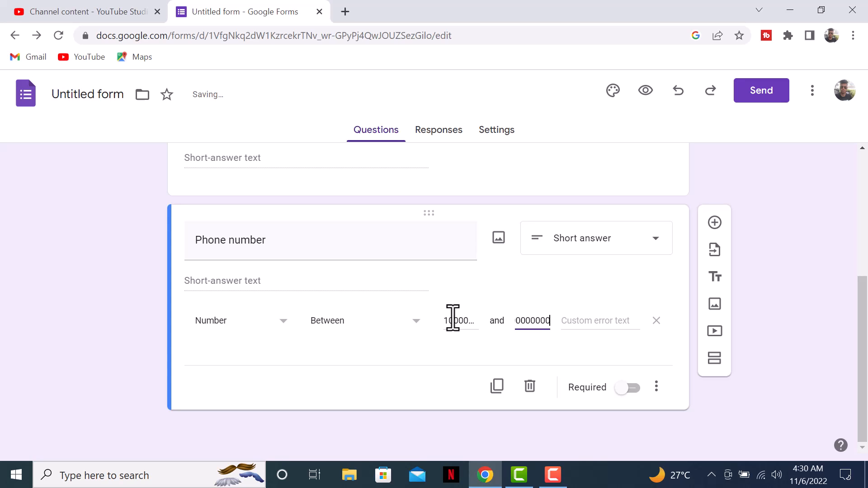
pyautogui.click(441, 360)
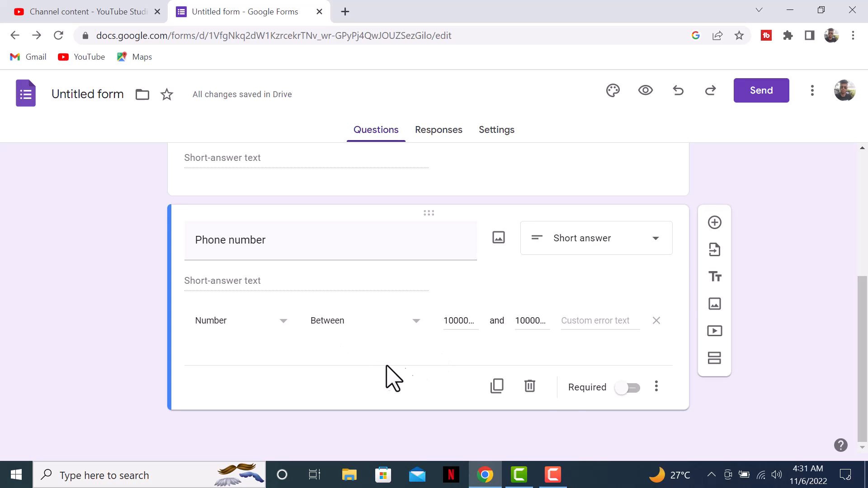
# - Set the validation error text to 'Please enter a valid phone number'
pyautogui.click(586, 319)
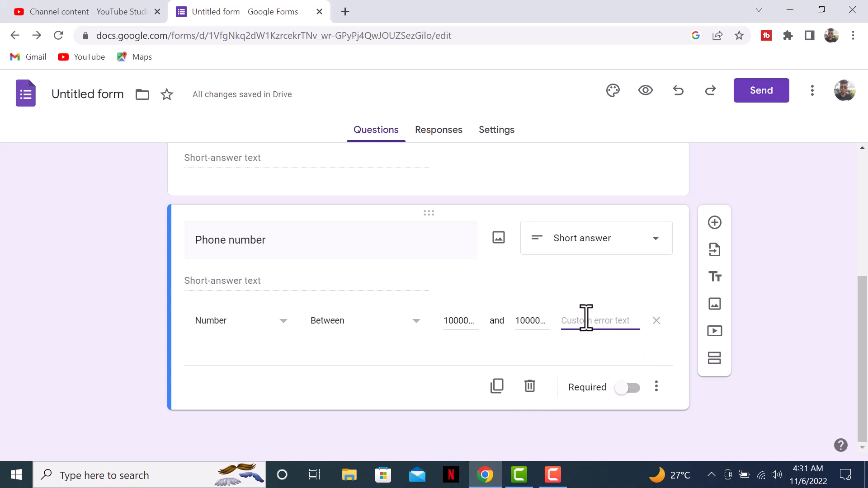
pyautogui.write('Plea')
pyautogui.write('se enter a')
pyautogui.write(' valid phone')
pyautogui.write(' numner')
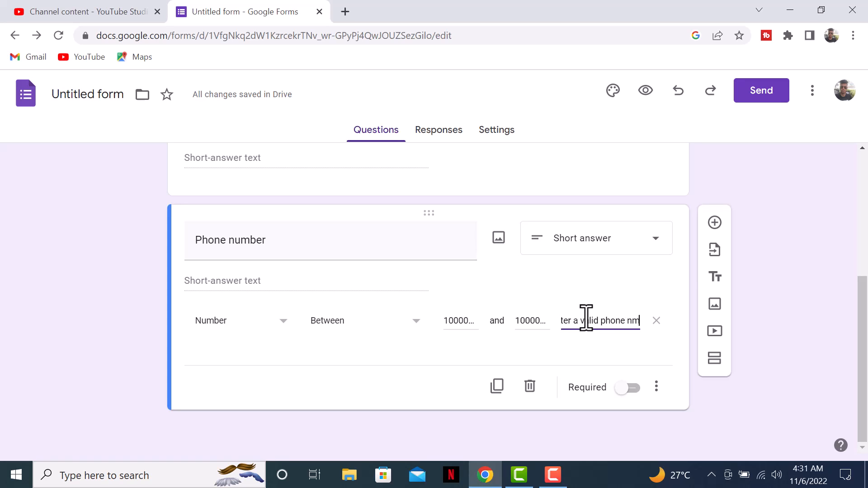
pyautogui.press('BackSpace')
pyautogui.press('BackSpace')
pyautogui.press('BackSpace')
pyautogui.write('ber')
pyautogui.click(500, 348)
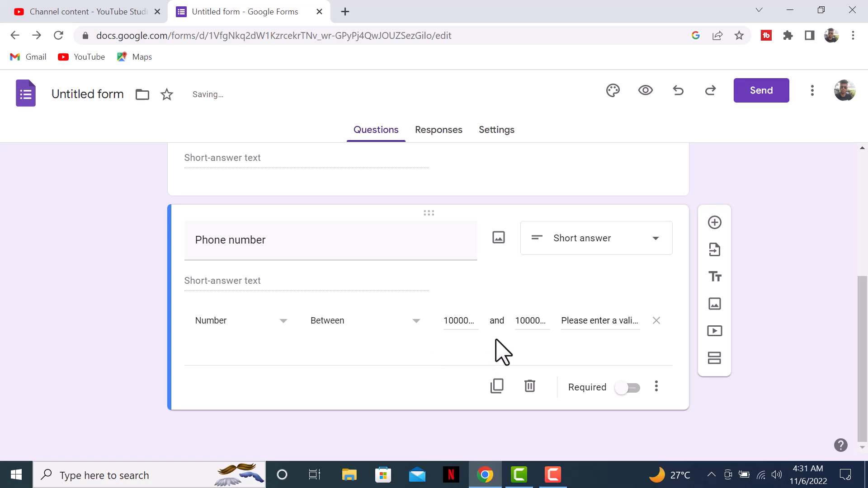
pyautogui.scroll(5, 514, 333)
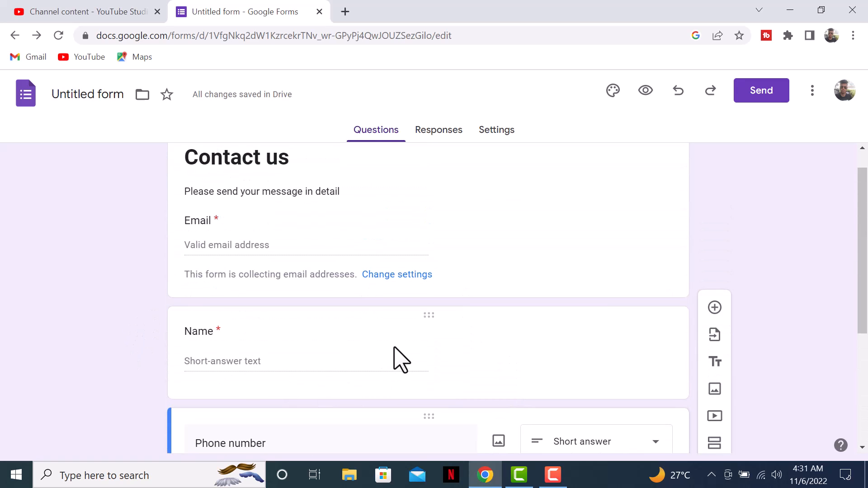
pyautogui.click(317, 251)
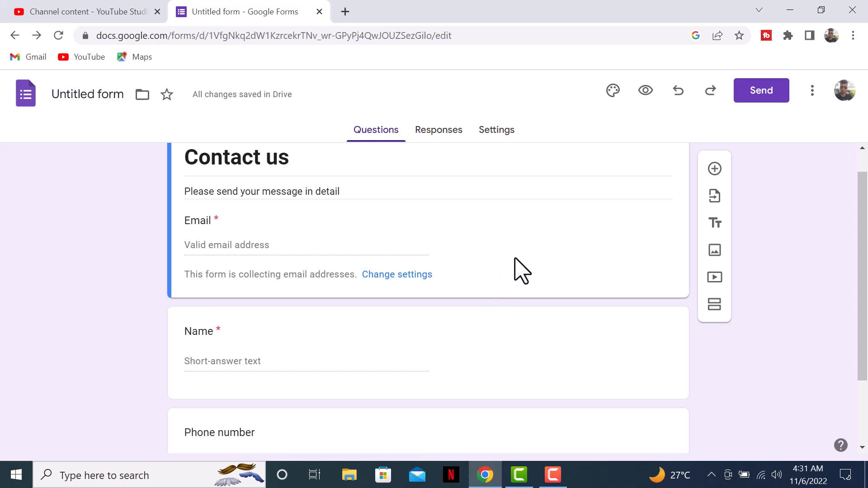
pyautogui.scroll(-2, 407, 326)
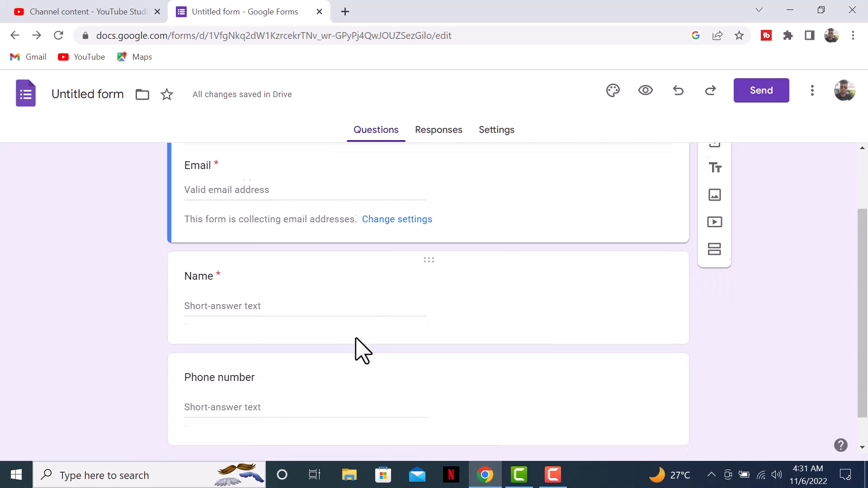
pyautogui.scroll(3, 246, 272)
pyautogui.scroll(-2, 312, 280)
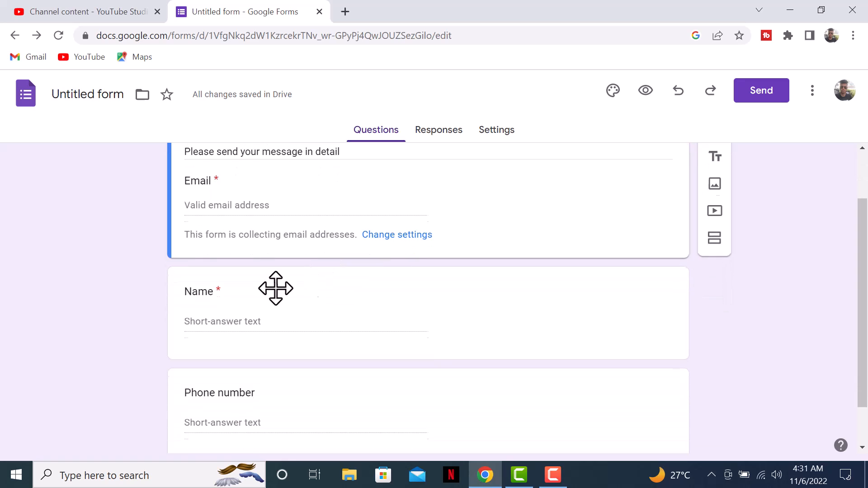
pyautogui.scroll(-1, 308, 296)
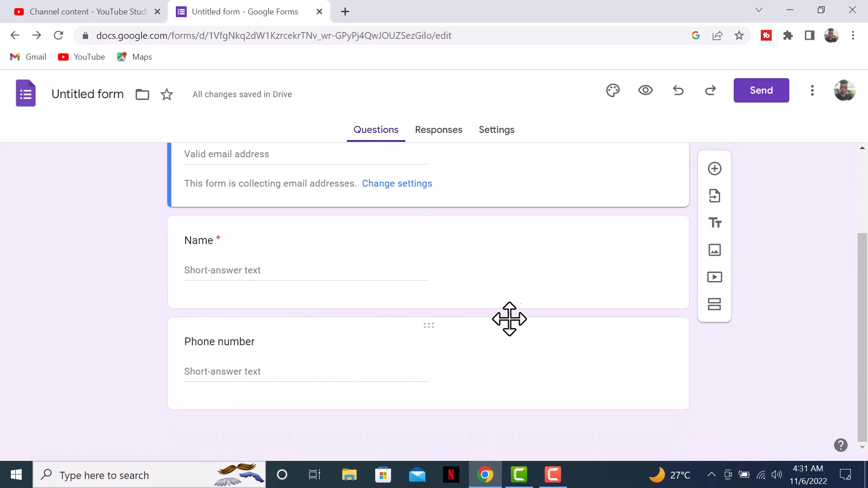
pyautogui.click(535, 359)
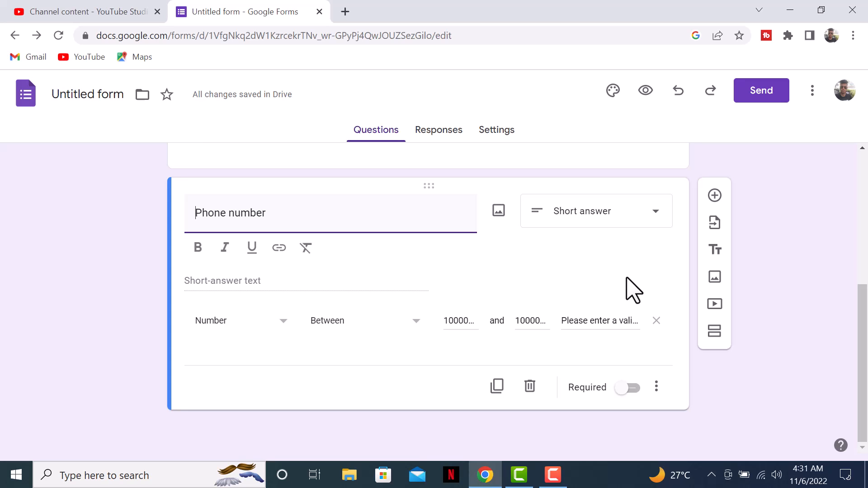
# - Add a required Paragraph question titled 'Message' below Phone number
pyautogui.click(715, 196)
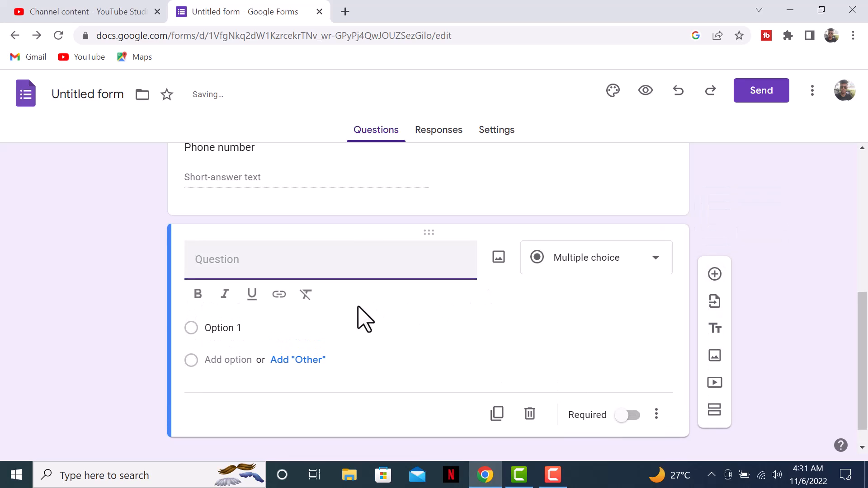
pyautogui.write('Mes')
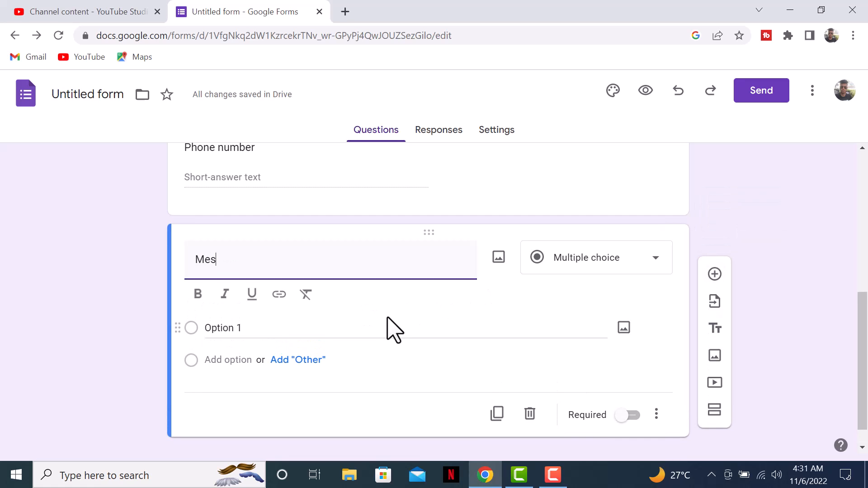
pyautogui.write('sGge')
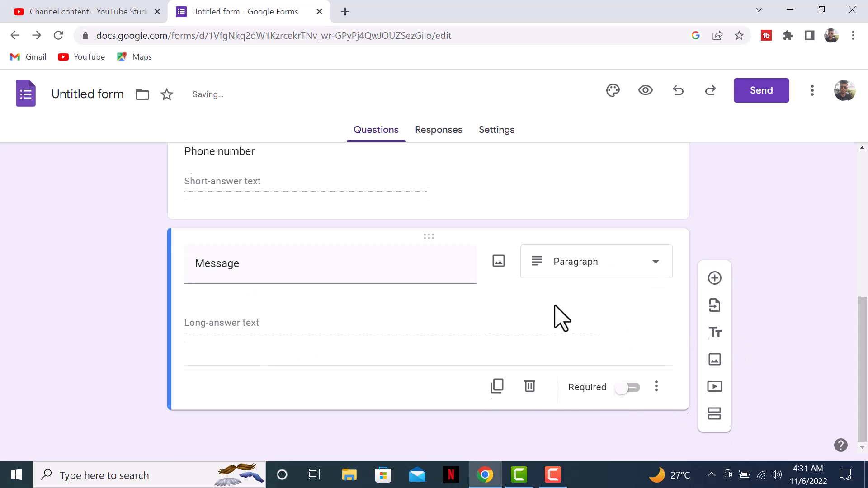
pyautogui.click(583, 292)
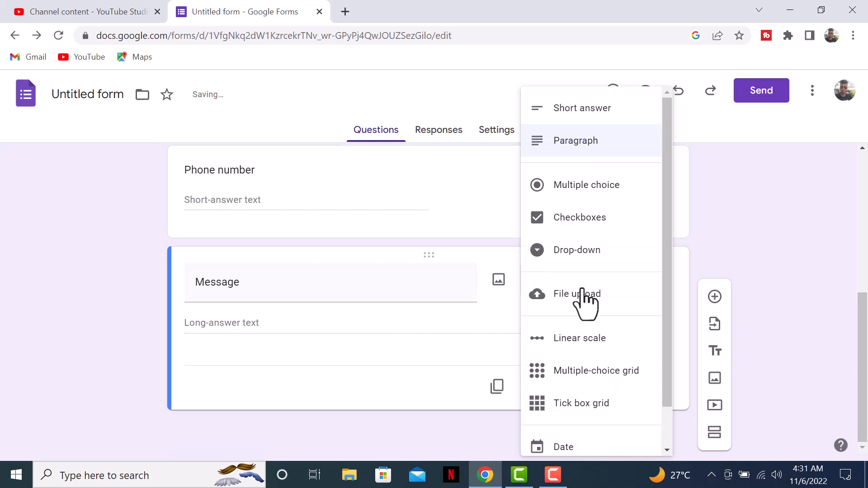
pyautogui.click(567, 144)
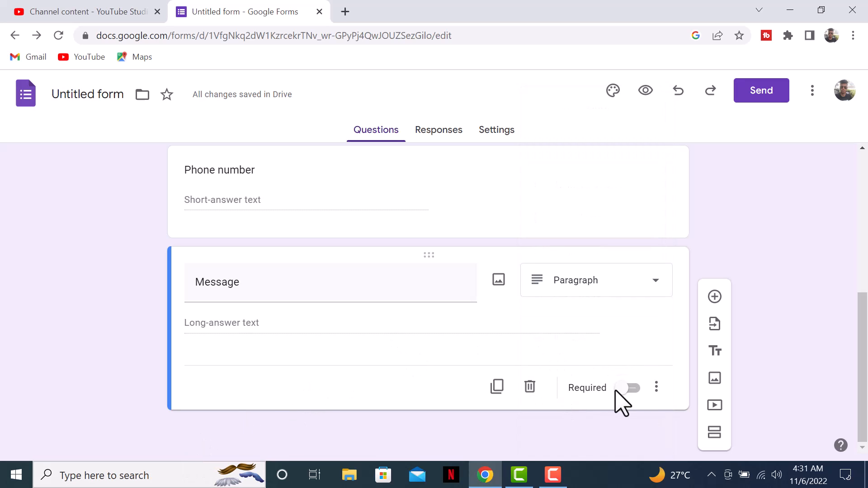
pyautogui.click(657, 388)
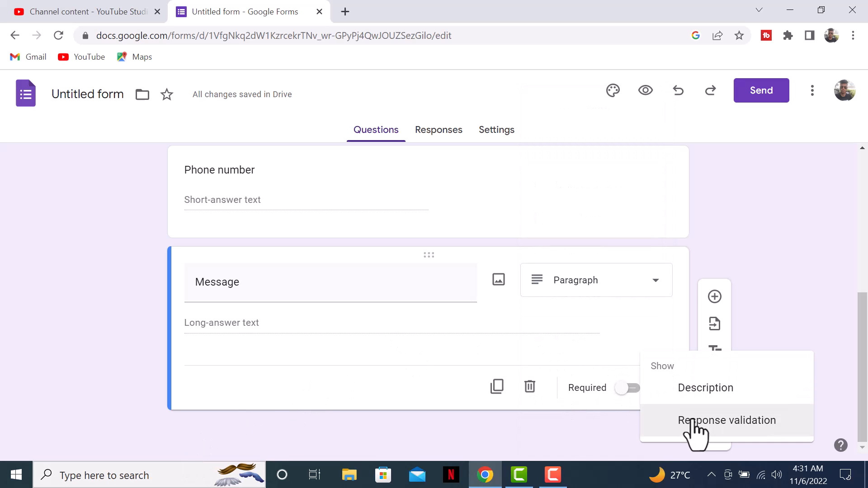
pyautogui.click(622, 393)
pyautogui.click(623, 392)
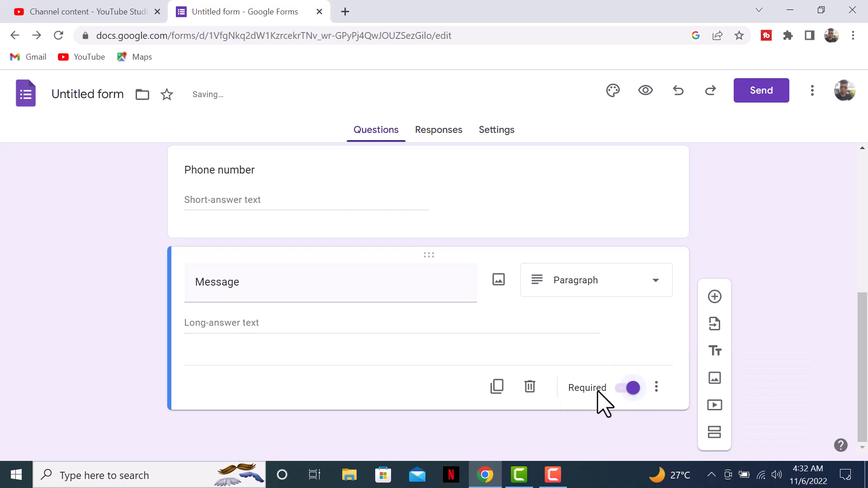
pyautogui.click(657, 388)
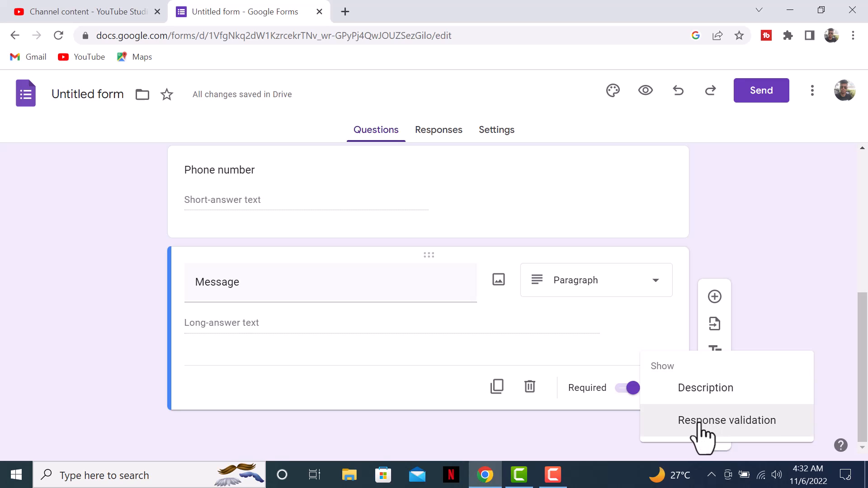
# - Add Length > Maximum character count validation of 2000 to the Message question
pyautogui.click(703, 423)
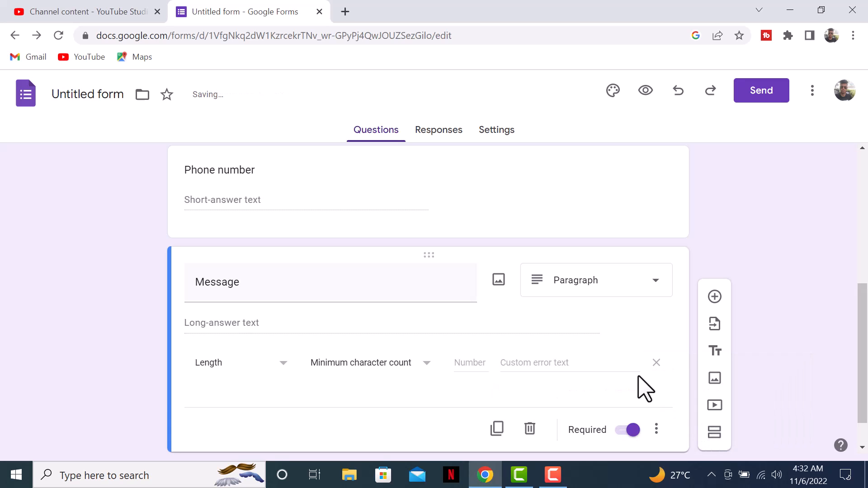
pyautogui.scroll(-1, 452, 357)
pyautogui.click(384, 321)
pyautogui.click(382, 293)
pyautogui.click(537, 322)
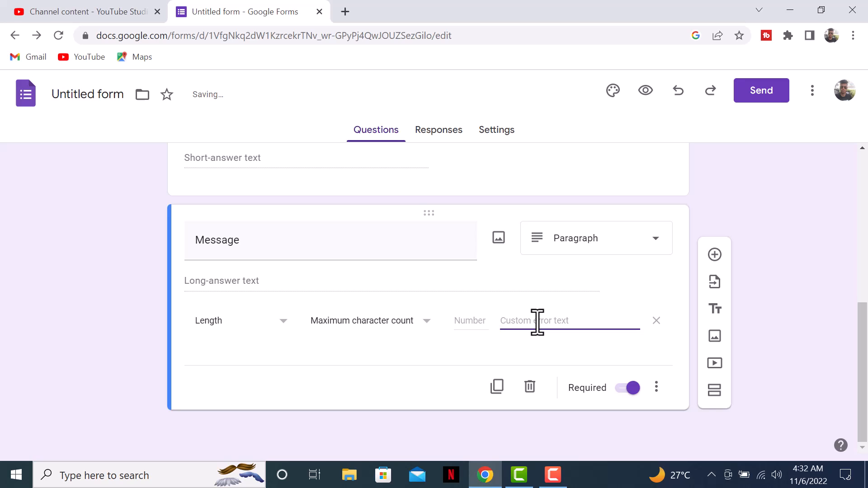
pyautogui.click(477, 321)
pyautogui.write('2000')
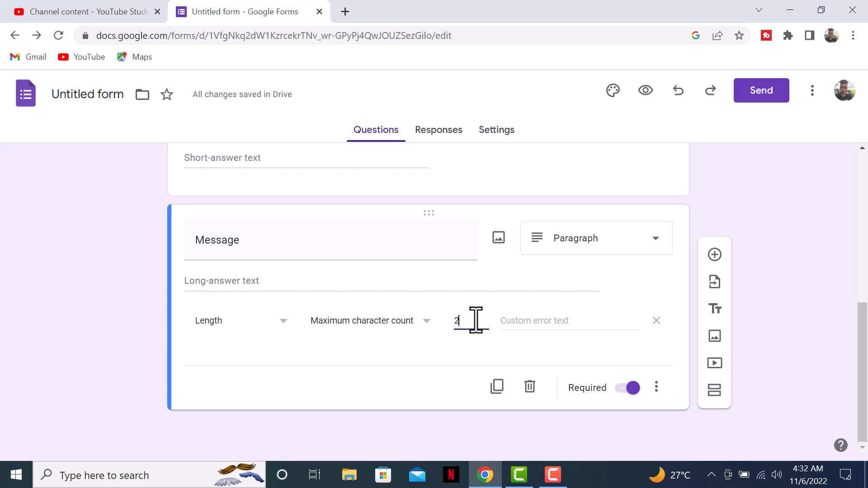
# - Set the Message validation error text to 'max limit exceeded'
pyautogui.click(524, 316)
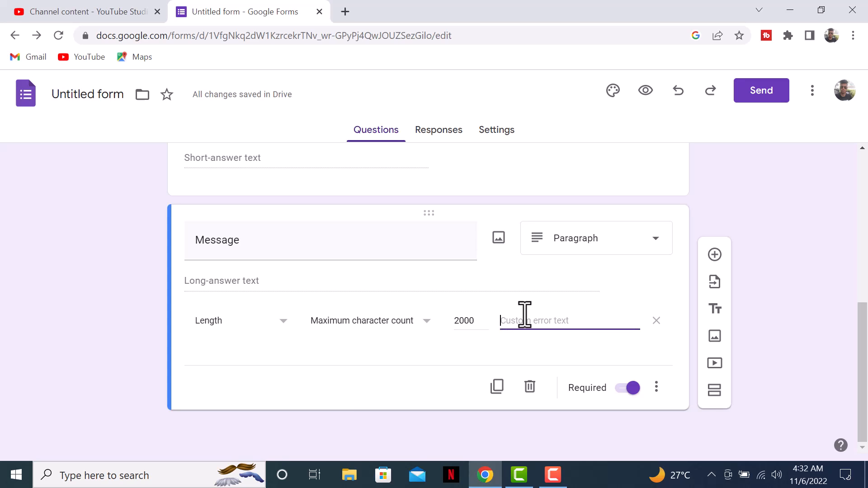
pyautogui.write('Exceed')
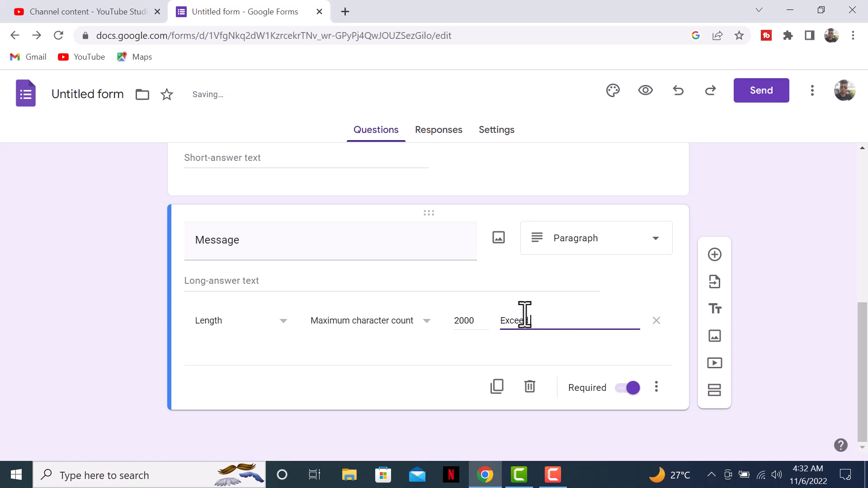
pyautogui.press('BackSpace')
pyautogui.press('BackSpace')
pyautogui.press('BackSpace')
pyautogui.press('BackSpace')
pyautogui.write('Limited exc')
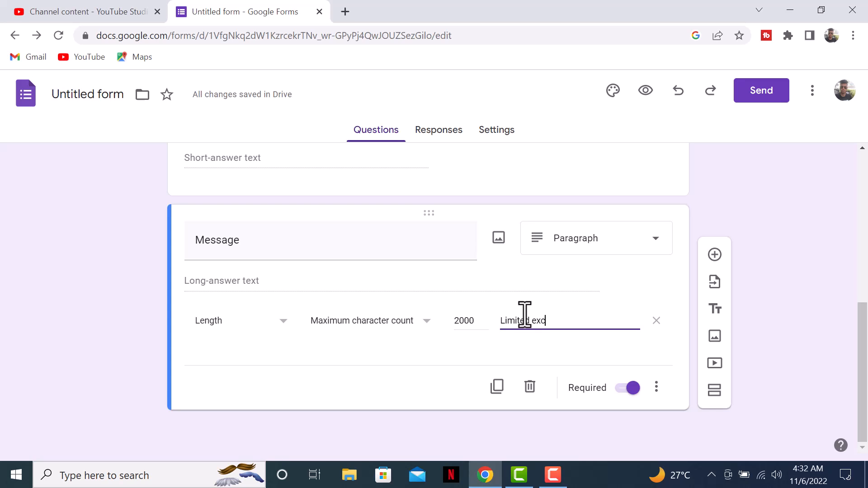
pyautogui.press('BackSpace')
pyautogui.press('BackSpace')
pyautogui.press('BackSpace')
pyautogui.press('BackSpace')
pyautogui.press('BackSpace')
pyautogui.write('mac')
pyautogui.press('BackSpace')
pyautogui.write('x lin')
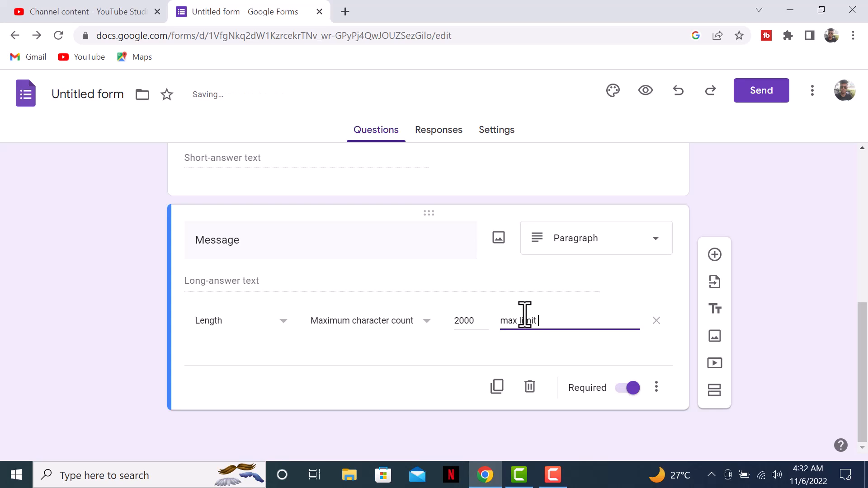
pyautogui.write('it exceed')
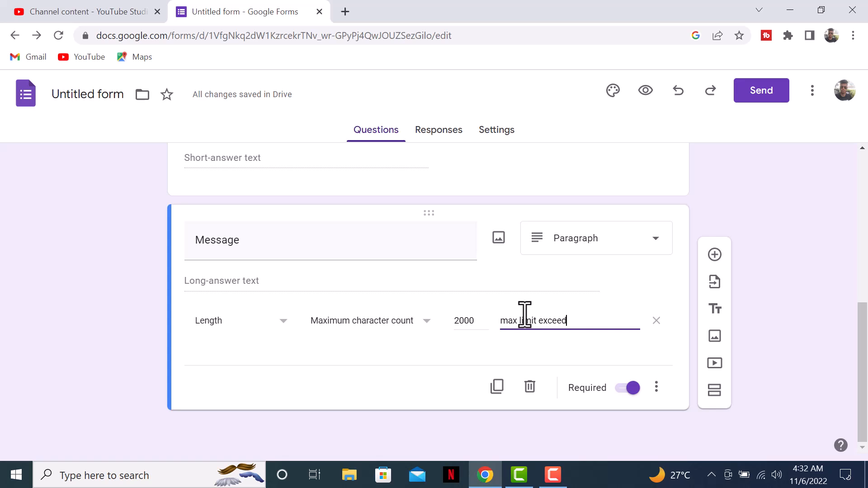
pyautogui.write('ed')
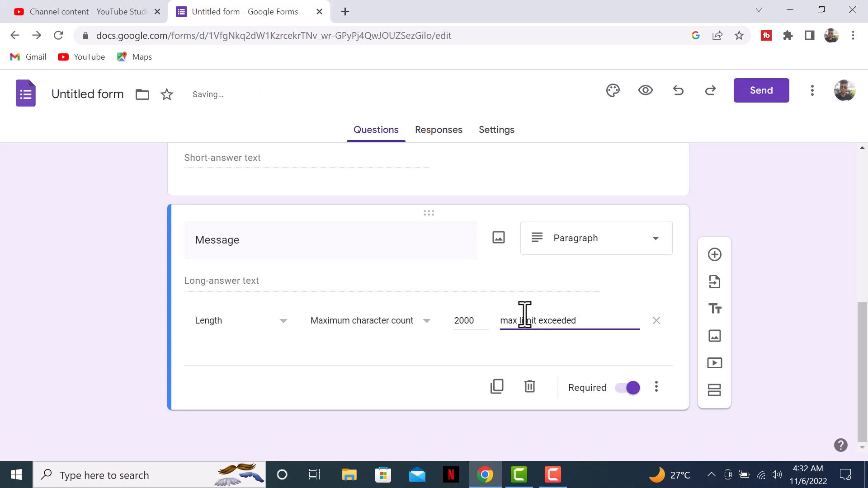
pyautogui.click(475, 373)
pyautogui.scroll(5, 611, 369)
pyautogui.scroll(3, 619, 368)
pyautogui.scroll(-6, 442, 277)
pyautogui.scroll(6, 357, 189)
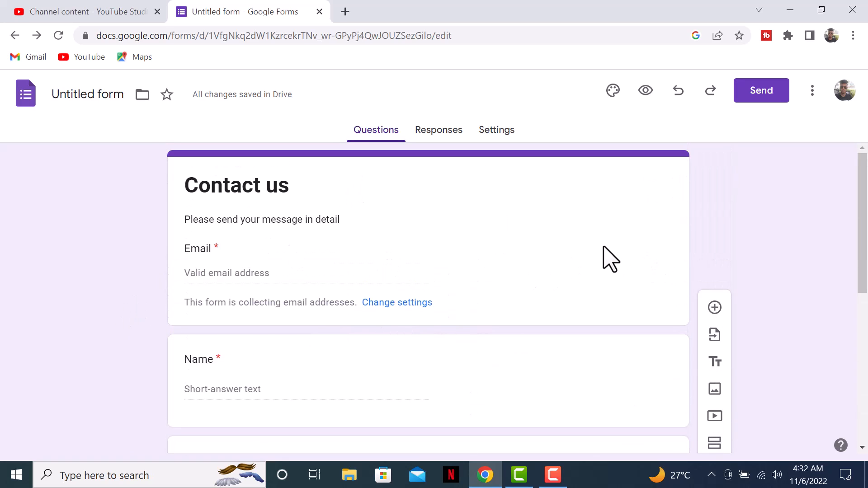
# - From the Send dialog's link option, copy the shortened URL of the Contact us form
pyautogui.click(764, 91)
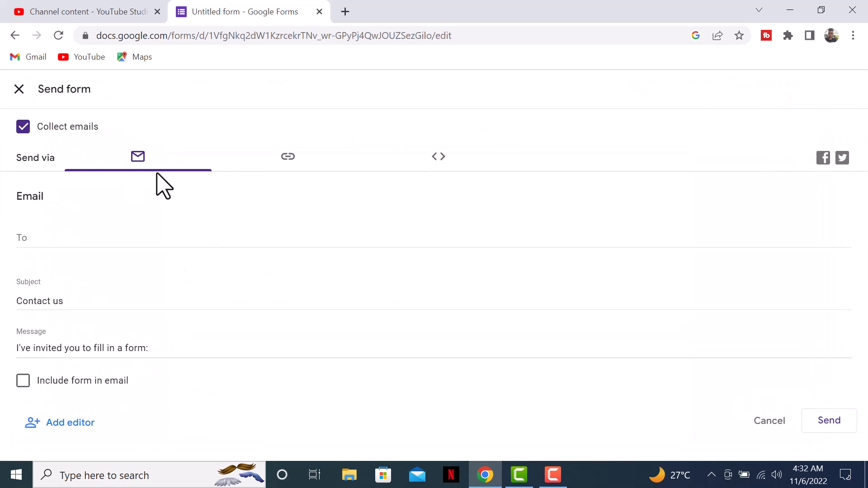
pyautogui.click(36, 244)
pyautogui.write('alam')
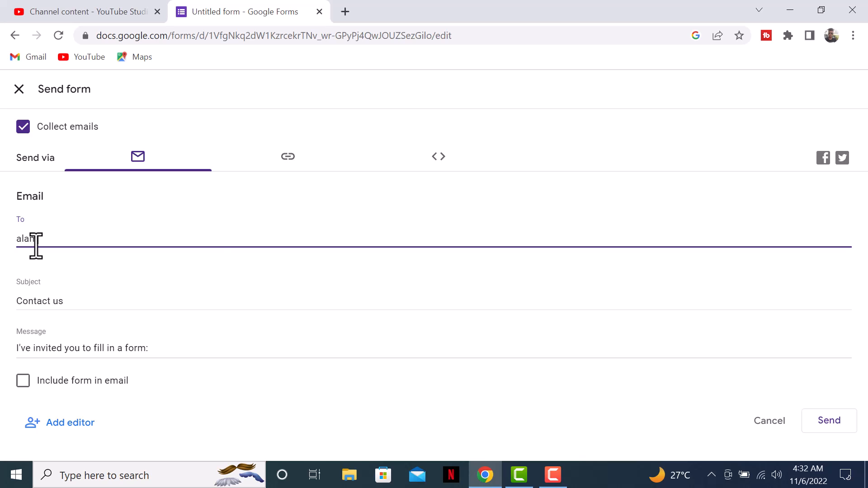
pyautogui.press('BackSpace')
pyautogui.press('BackSpace')
pyautogui.press('BackSpace')
pyautogui.press('BackSpace')
pyautogui.click(298, 156)
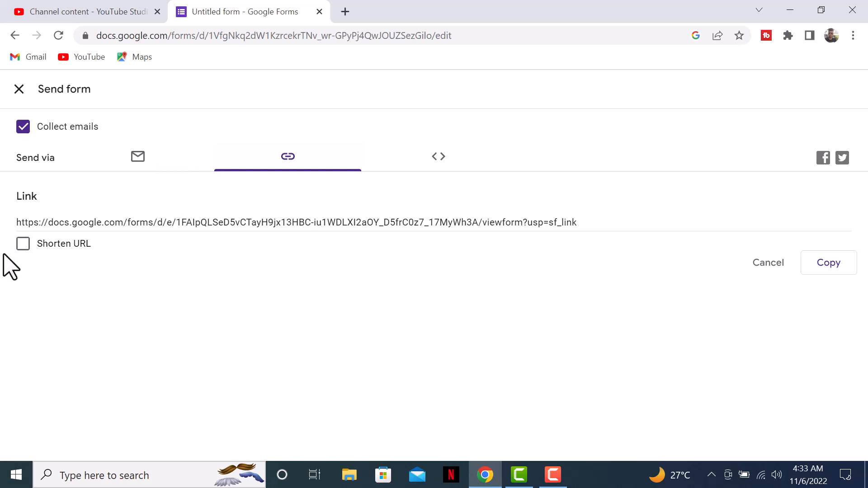
pyautogui.click(23, 244)
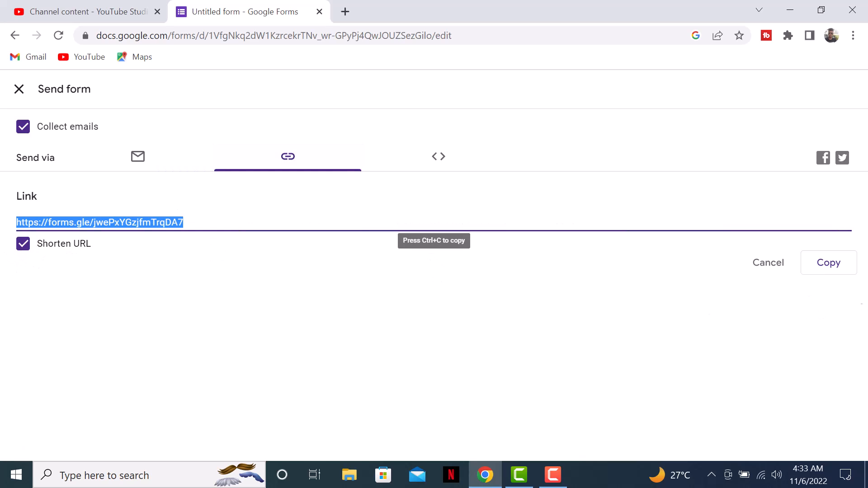
pyautogui.click(813, 263)
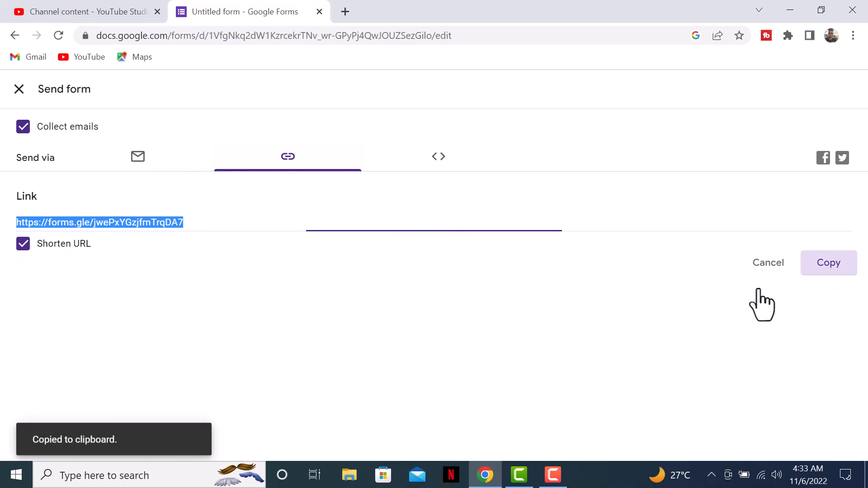
pyautogui.click(854, 35)
# - Load the copied short link in a new incognito window and translate the page into English
pyautogui.click(753, 88)
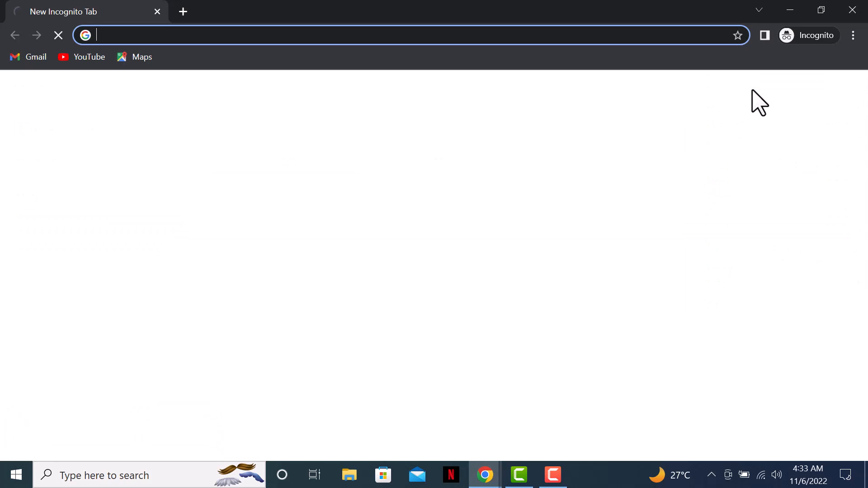
pyautogui.hotkey('ctrl', 'v')
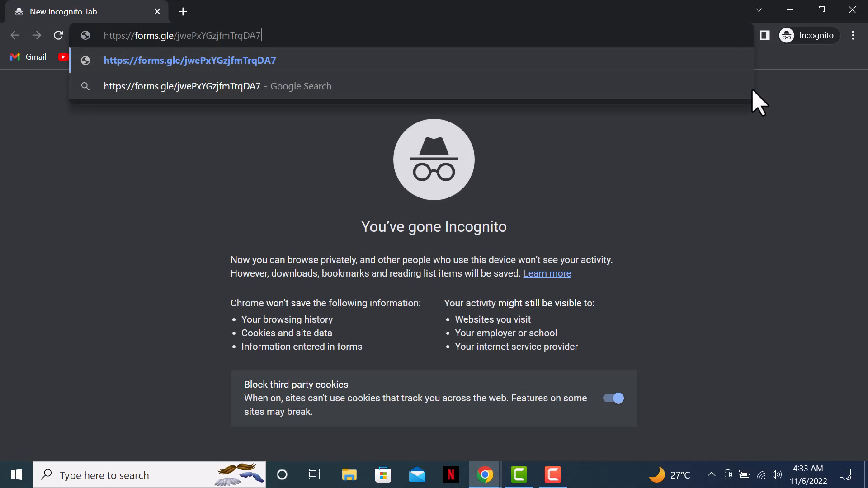
pyautogui.press('Return')
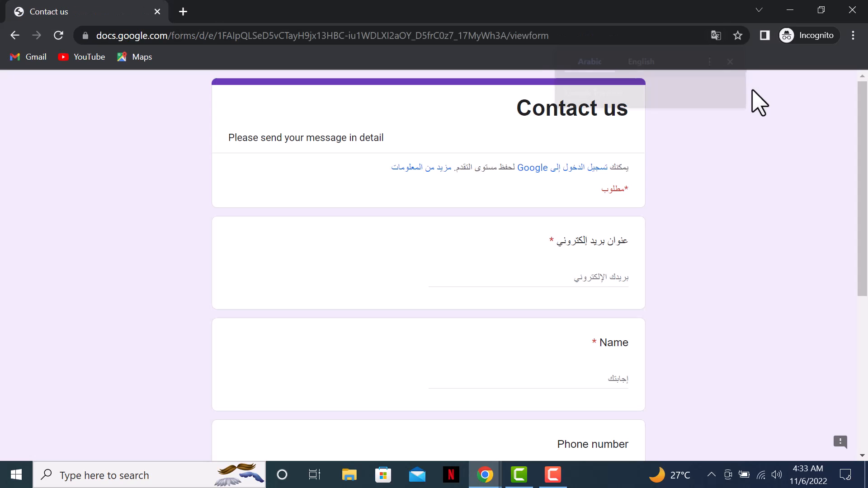
pyautogui.click(639, 62)
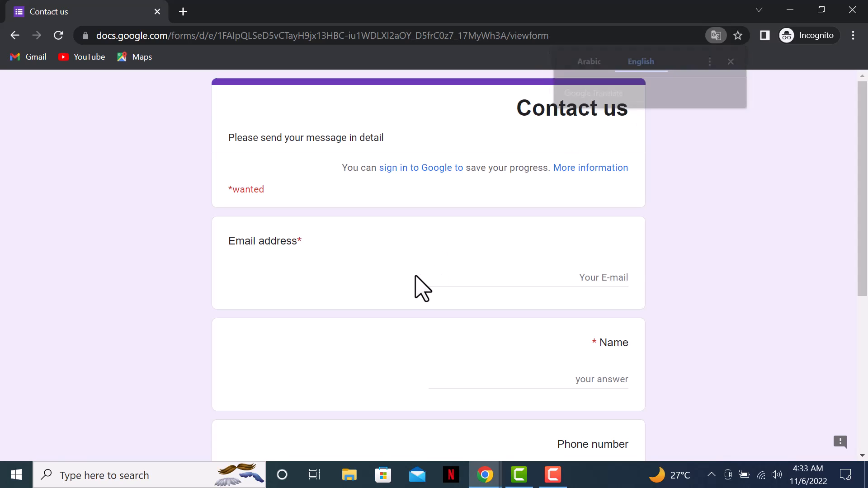
# - Type the respondent's Gmail address into the Email answer, completing it with '.com'
pyautogui.click(475, 275)
pyautogui.write('a')
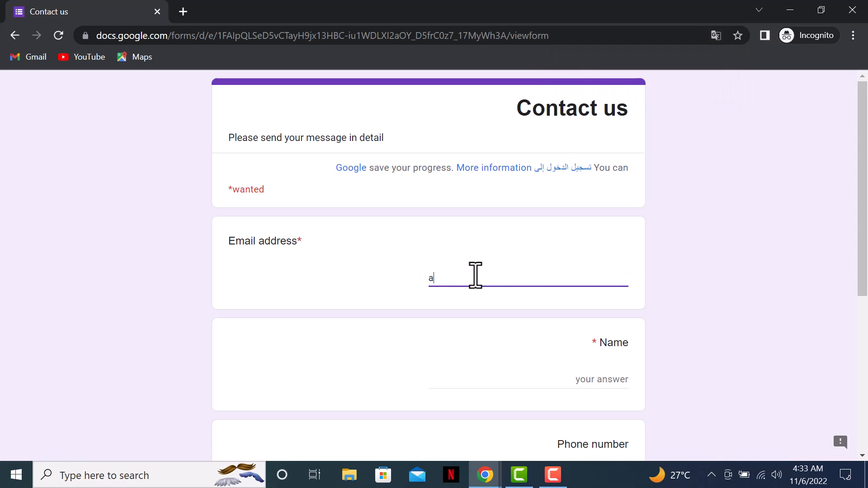
pyautogui.press('BackSpace')
pyautogui.press('BackSpace')
pyautogui.press('BackSpace')
pyautogui.press('BackSpace')
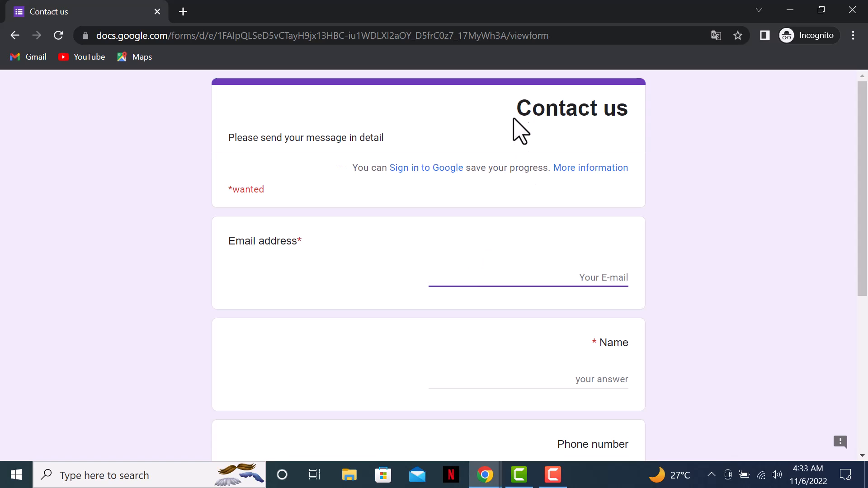
pyautogui.scroll(-4, 524, 304)
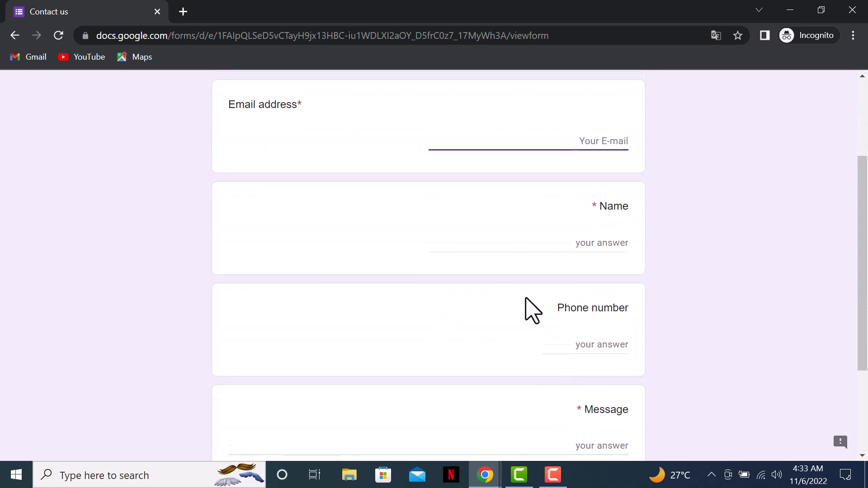
pyautogui.scroll(-2, 498, 352)
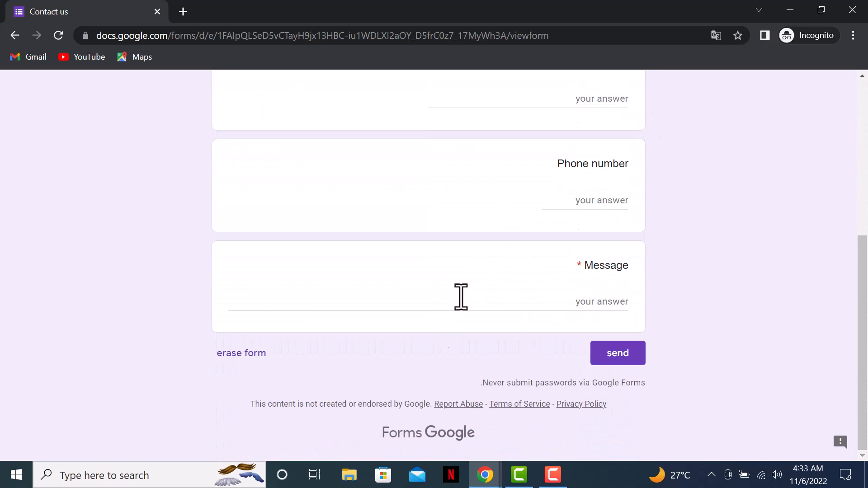
pyautogui.scroll(6, 474, 337)
pyautogui.press('Tab')
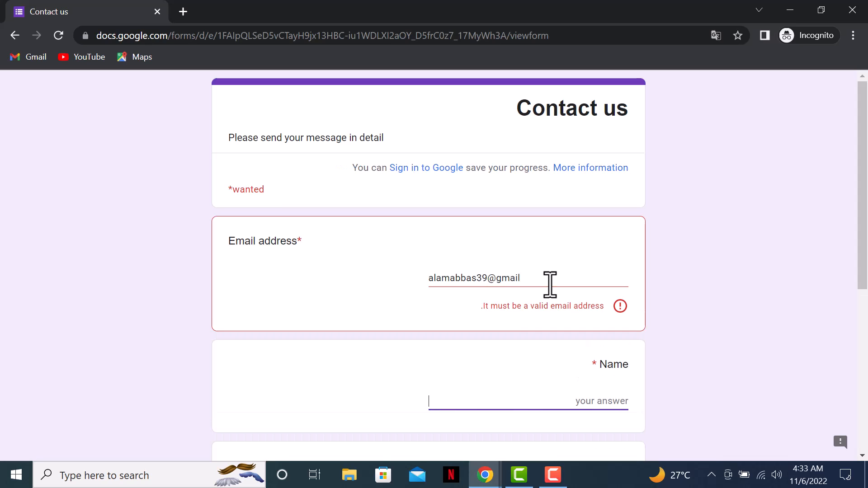
pyautogui.hotkey('shift', 'Tab')
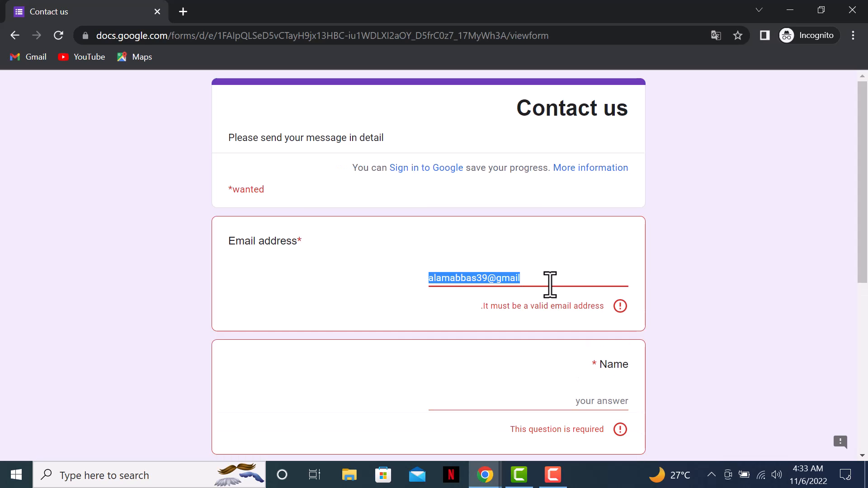
pyautogui.click(550, 285)
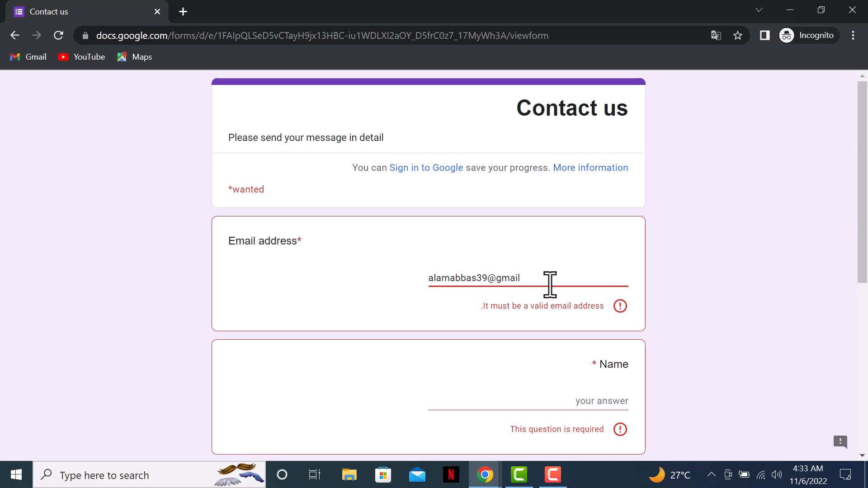
pyautogui.write('.com')
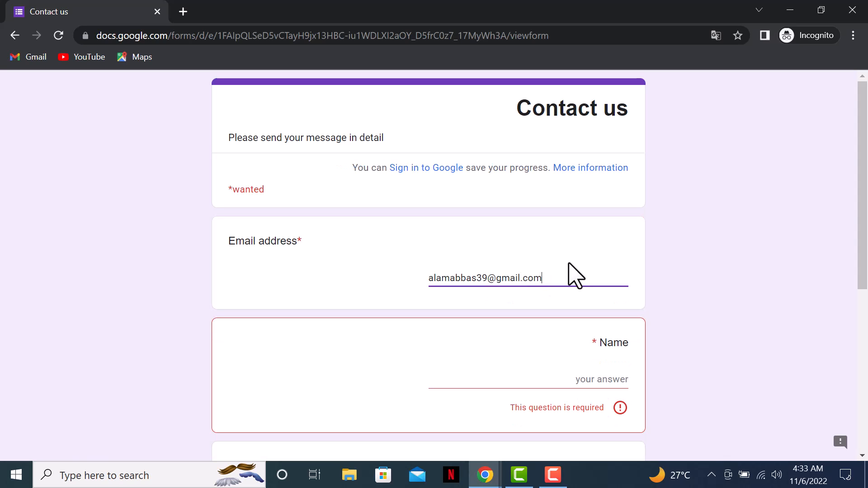
pyautogui.click(514, 333)
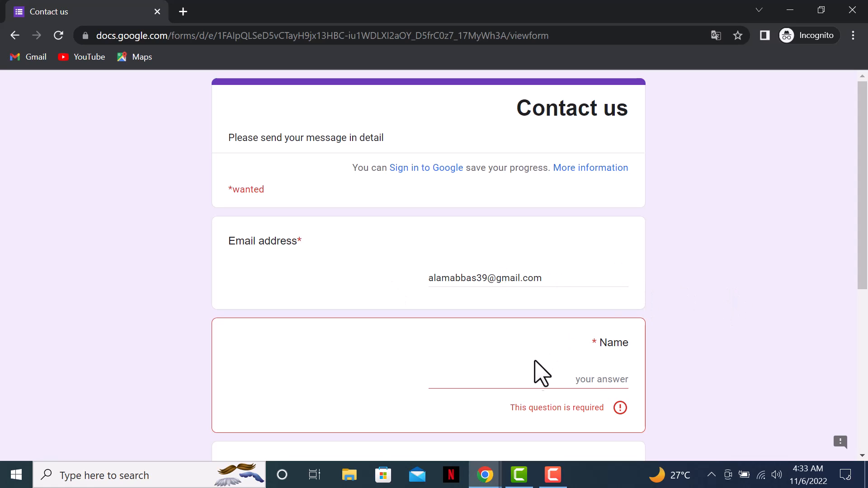
pyautogui.click(520, 379)
# - Enter the respondent's name and a first phone number entry
pyautogui.write('alam')
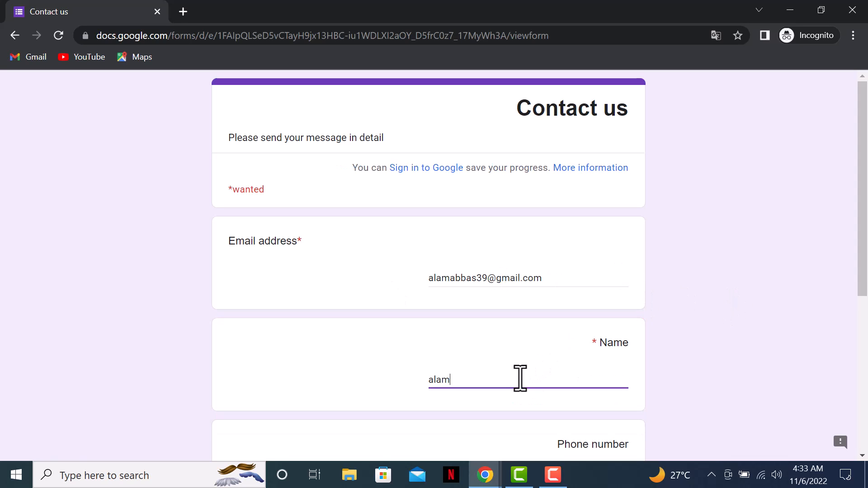
pyautogui.scroll(-5, 521, 378)
pyautogui.click(576, 275)
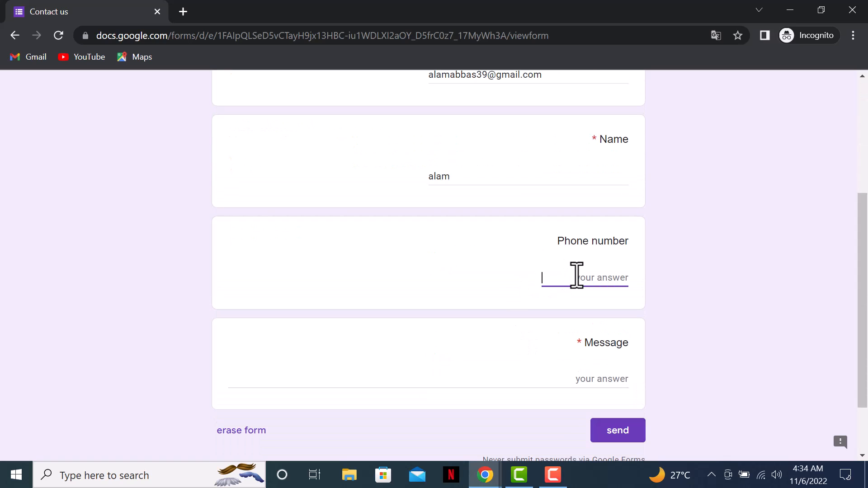
pyautogui.write('8')
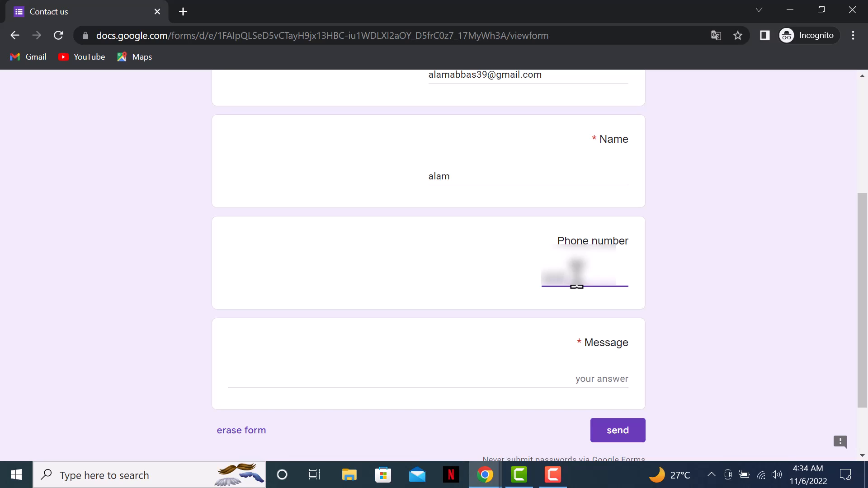
pyautogui.write('00')
# - Fix the phone number so the 'valid phone number' error clears
pyautogui.click(438, 263)
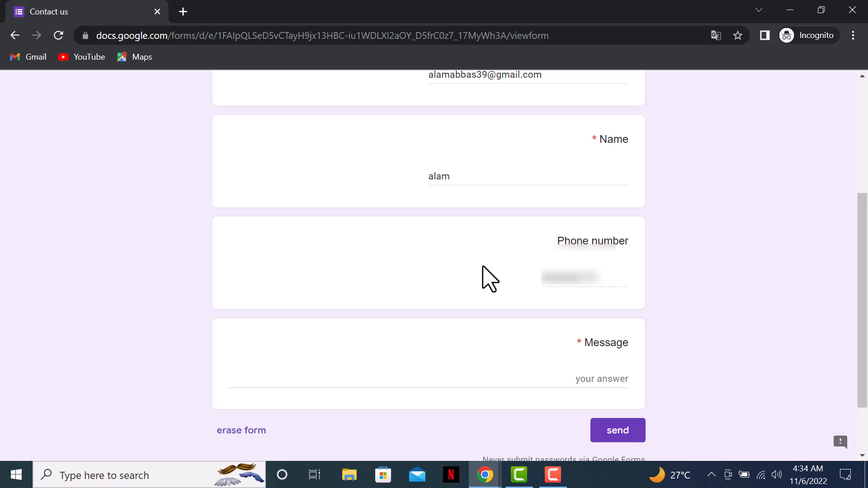
pyautogui.click(606, 278)
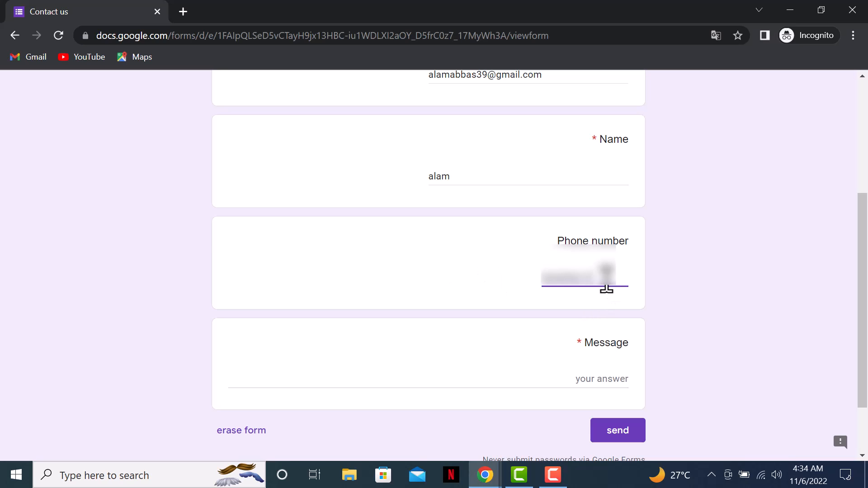
pyautogui.click(648, 330)
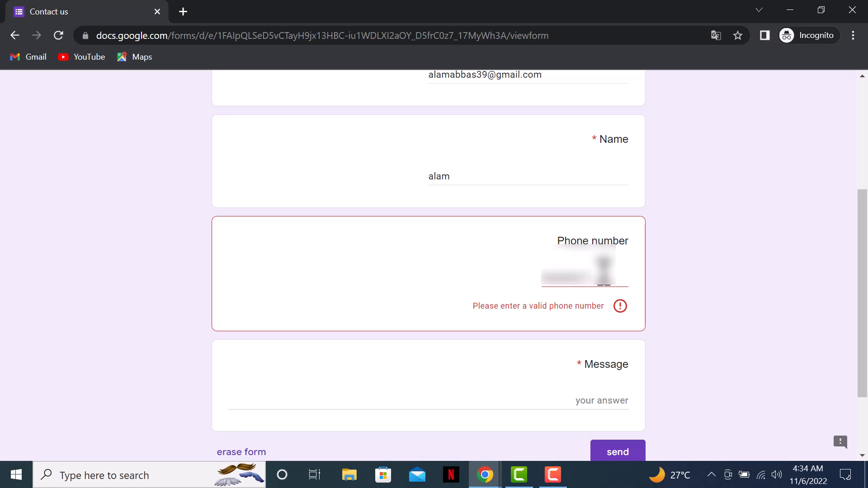
pyautogui.click(604, 274)
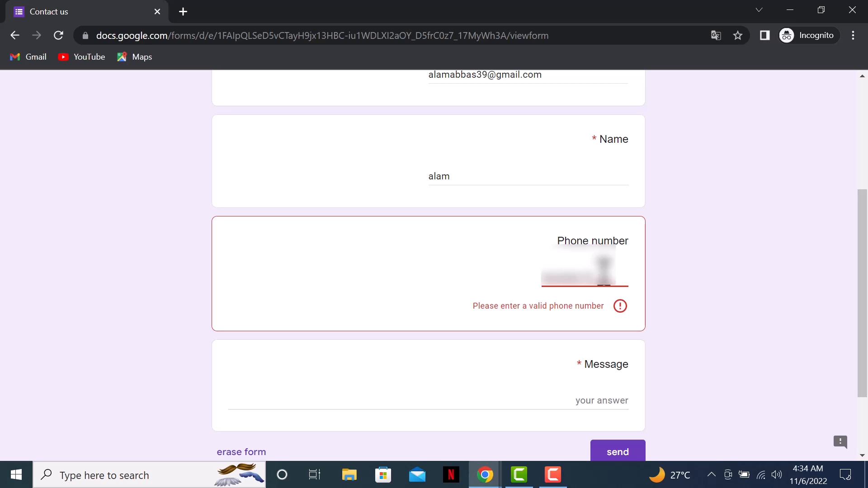
pyautogui.write('1')
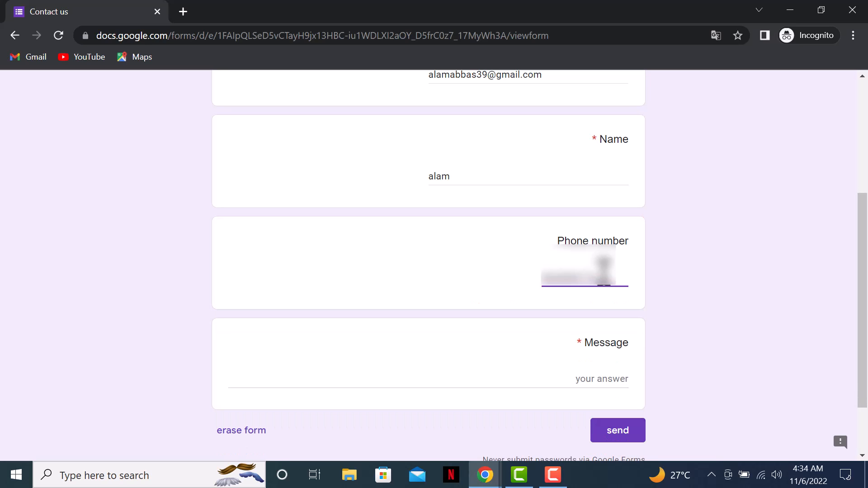
pyautogui.click(670, 315)
pyautogui.scroll(-2, 678, 310)
pyautogui.click(608, 300)
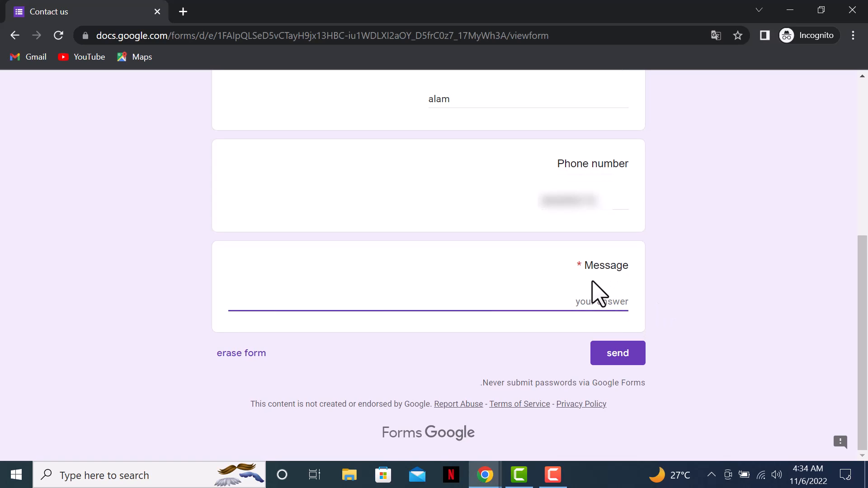
# - Enter 'Testing' as the message and submit the contact form
pyautogui.click(618, 266)
pyautogui.click(584, 298)
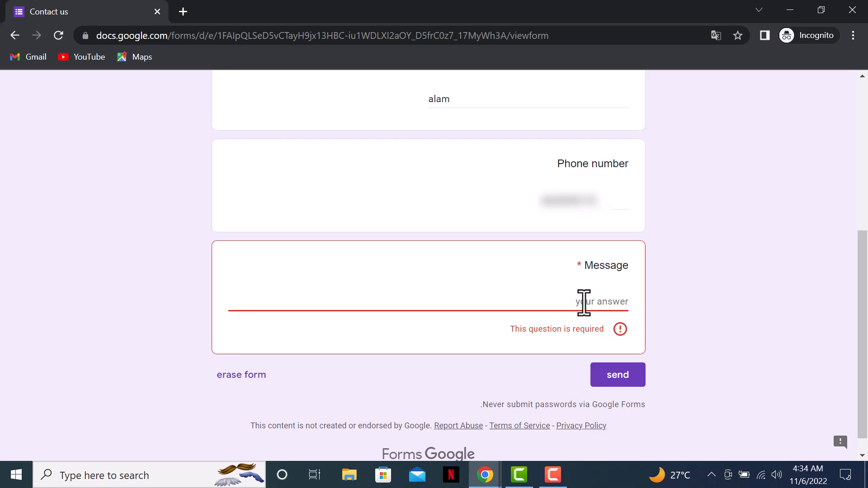
pyautogui.write('Testing')
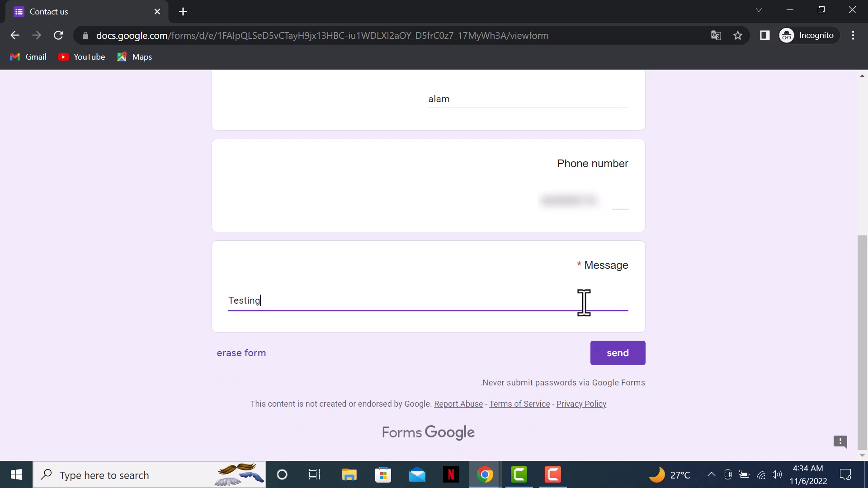
pyautogui.click(632, 358)
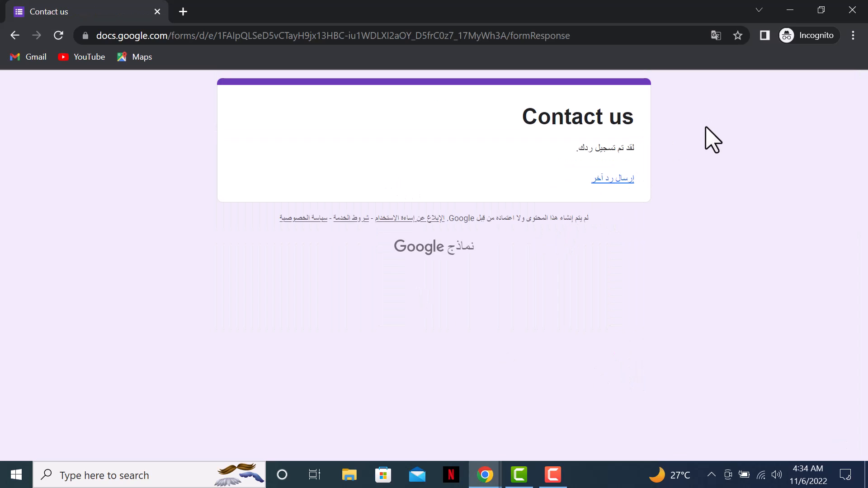
# - Check the response-recorded confirmation, then close the test window
pyautogui.press('F10')
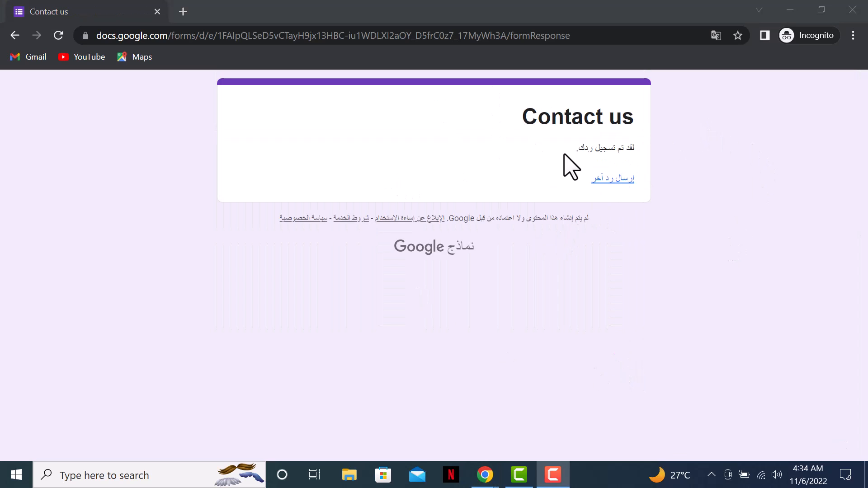
pyautogui.moveTo(574, 153); pyautogui.dragTo(723, 147)
pyautogui.tripleClick(615, 145)
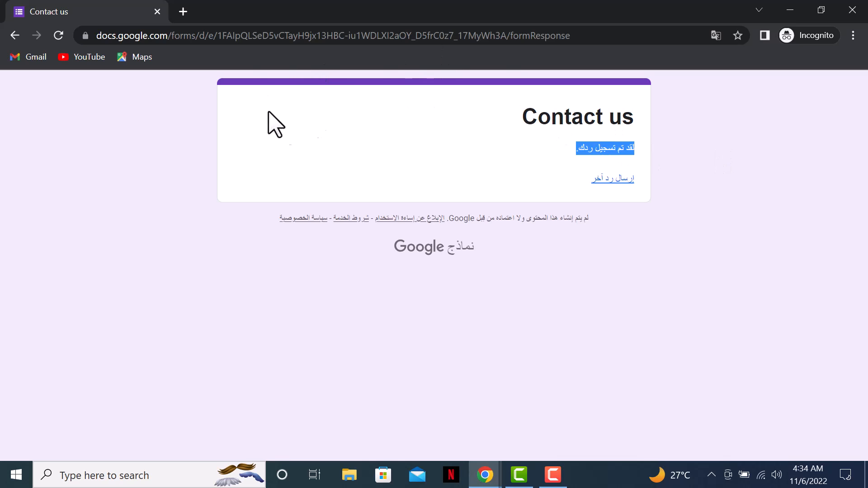
pyautogui.click(157, 11)
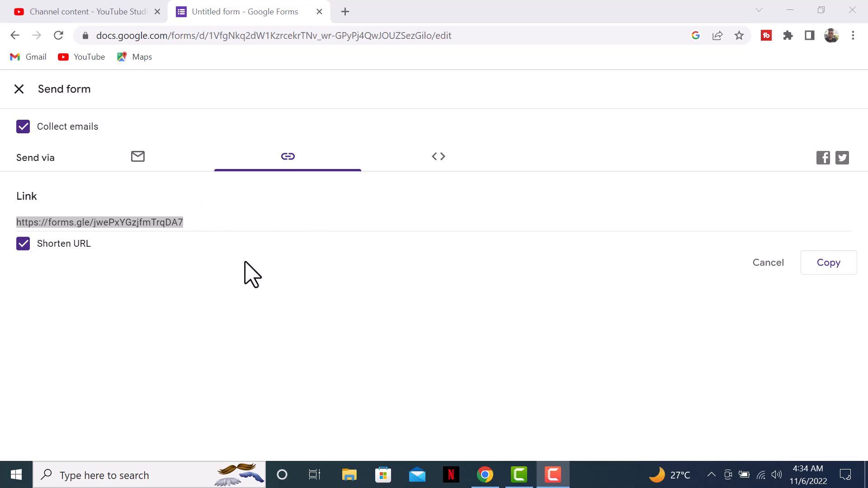
# - Close the Send form dialog and switch to the Responses tab
pyautogui.click(18, 91)
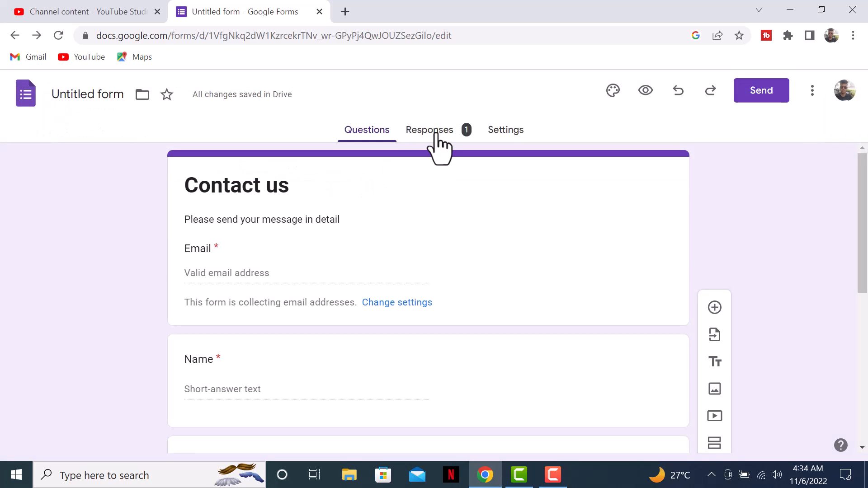
pyautogui.click(435, 134)
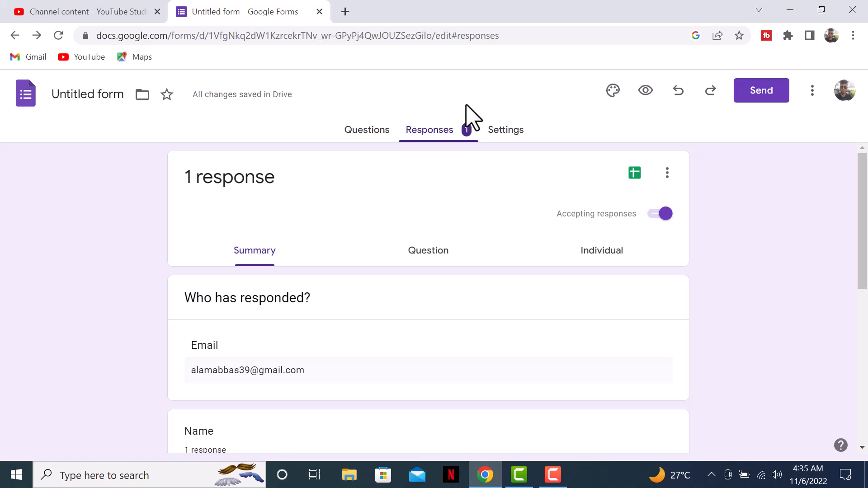
pyautogui.scroll(-3, 359, 287)
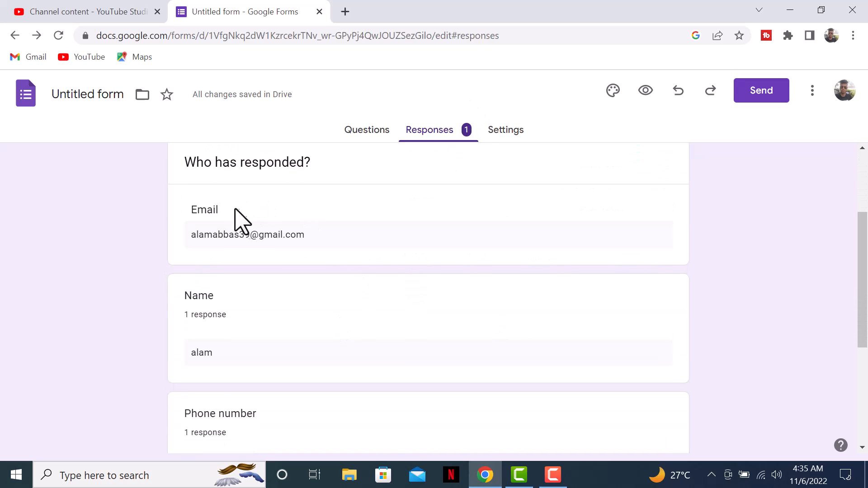
# - Review the single response's email, name, phone and 'Testing' message in Summary
pyautogui.tripleClick(209, 162)
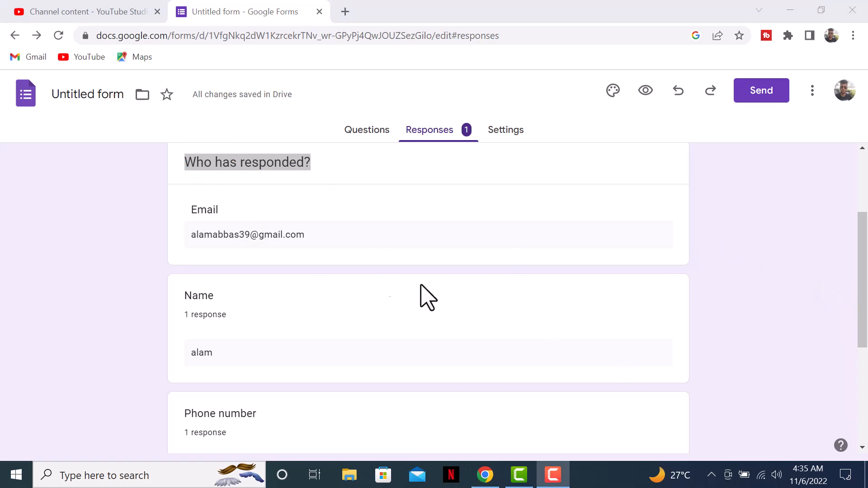
pyautogui.moveTo(188, 208); pyautogui.dragTo(380, 253)
pyautogui.scroll(-3, 357, 303)
pyautogui.moveTo(184, 156); pyautogui.dragTo(365, 232)
pyautogui.scroll(-2, 359, 220)
pyautogui.moveTo(167, 264); pyautogui.dragTo(342, 272)
pyautogui.moveTo(231, 372); pyautogui.dragTo(174, 363)
pyautogui.scroll(10, 482, 232)
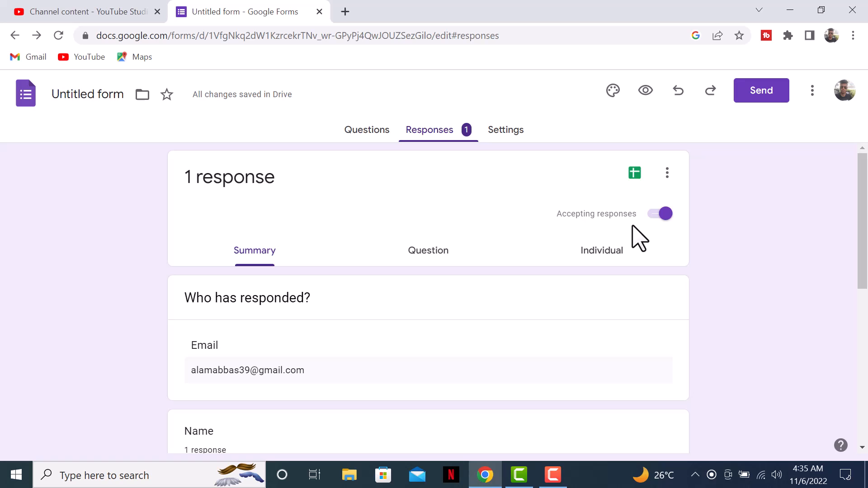
pyautogui.click(667, 173)
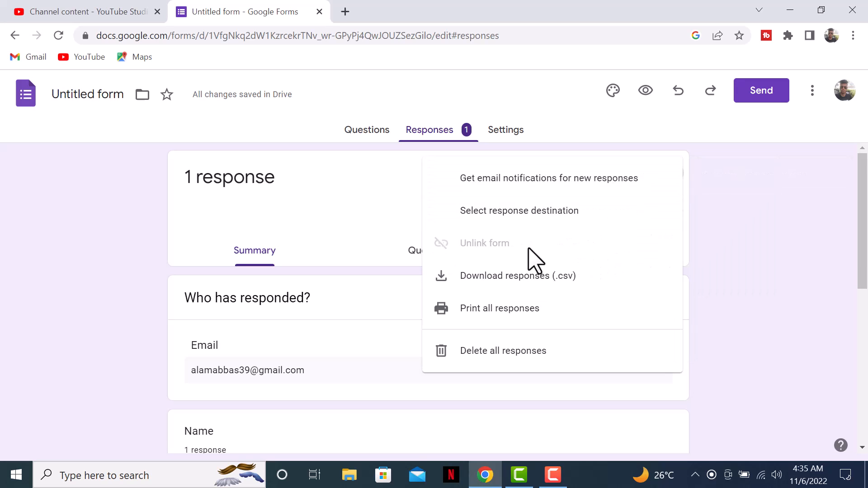
pyautogui.click(752, 209)
pyautogui.click(668, 175)
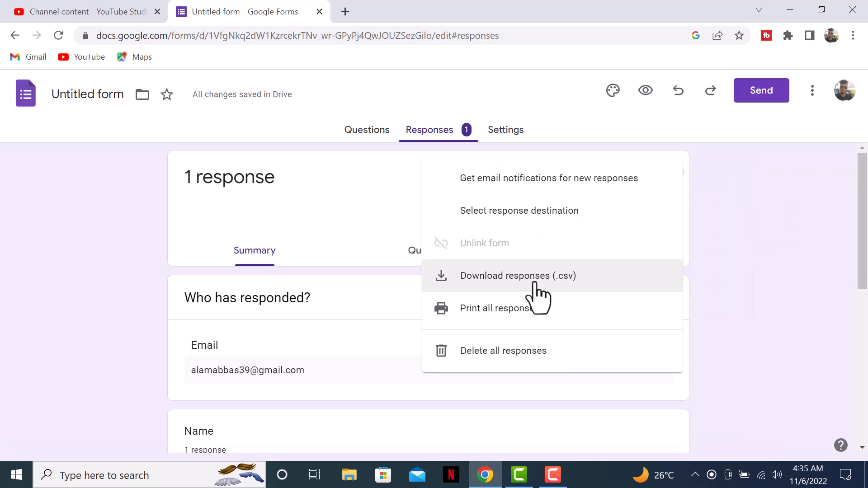
pyautogui.click(785, 251)
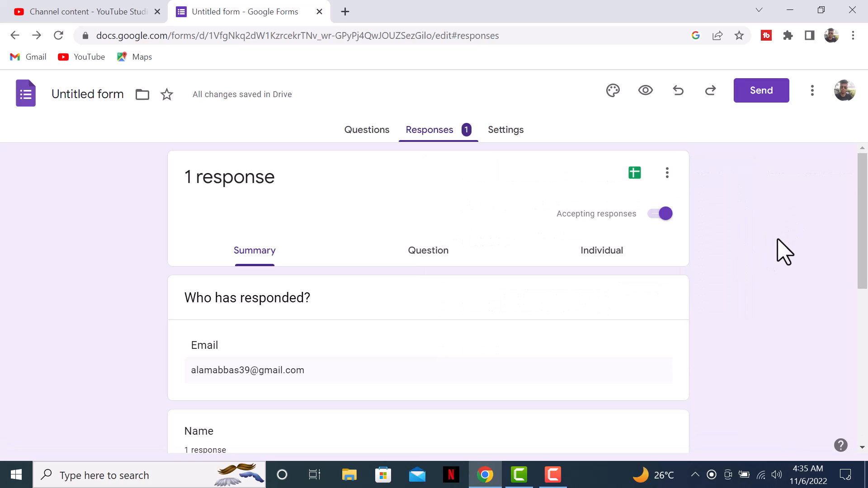